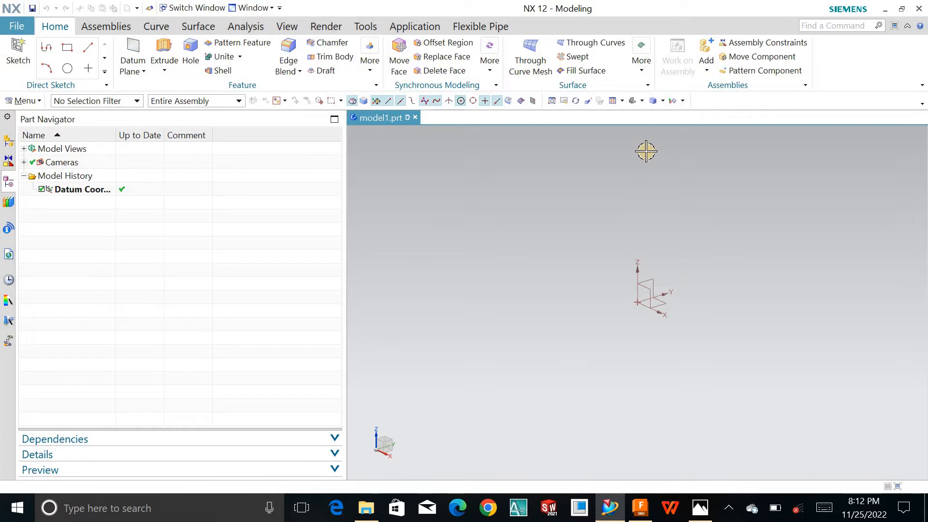
Start a sketch on the XY datum plane and draw a rectangle about 104 by 50 mm with one corner at the origin
{"action": "mouse_move", "coordinate": [567, 219]}
{"action": "middle_mouse_down"}
{"action": "mouse_move", "coordinate": [584, 215]}
{"action": "mouse_move", "coordinate": [554, 220]}
{"action": "middle_mouse_up"}
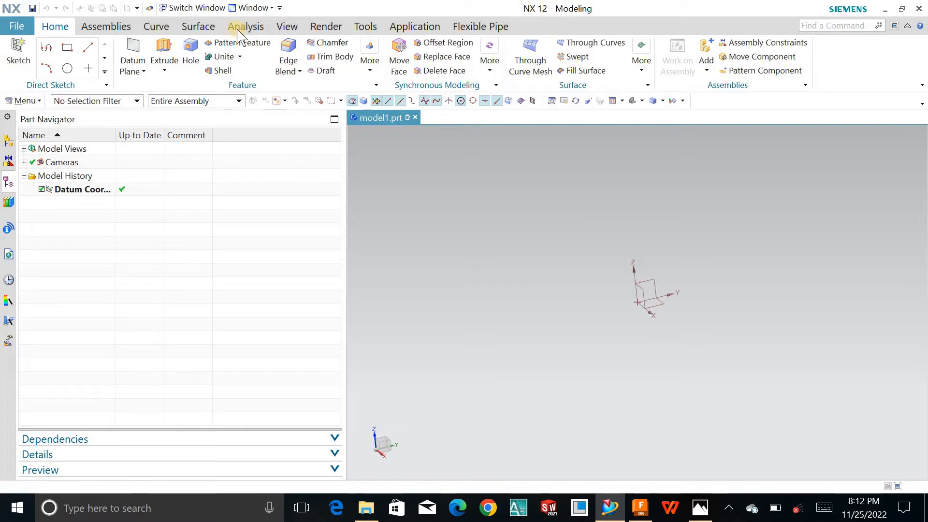
{"action": "left_click", "coordinate": [14, 63]}
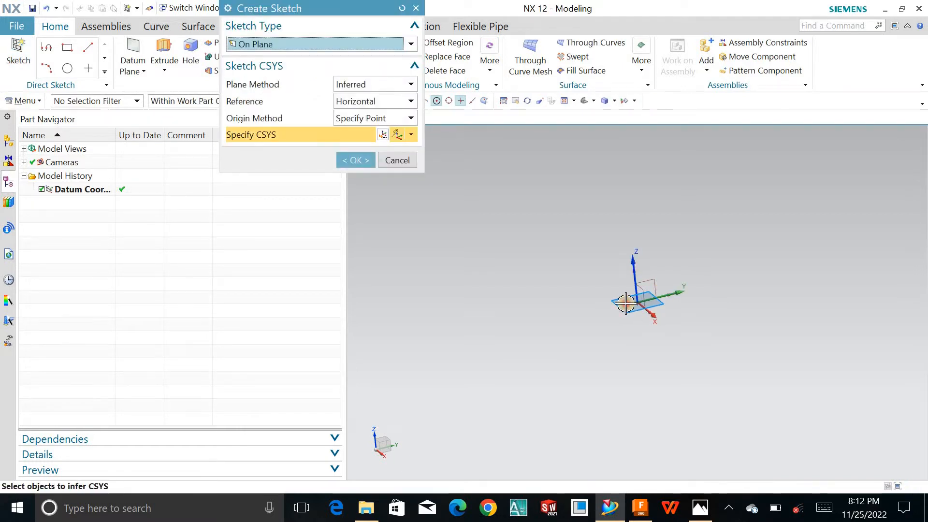
{"action": "left_click", "coordinate": [355, 160]}
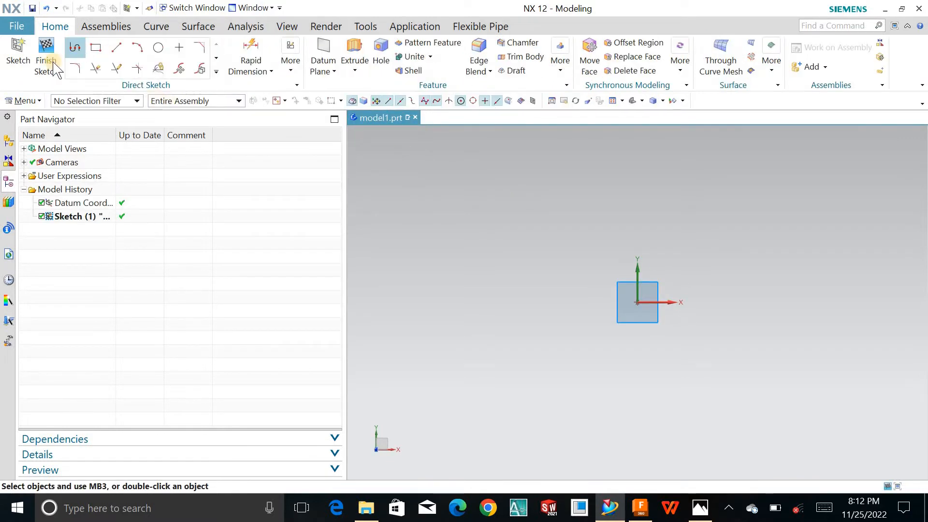
{"action": "left_click", "coordinate": [95, 47]}
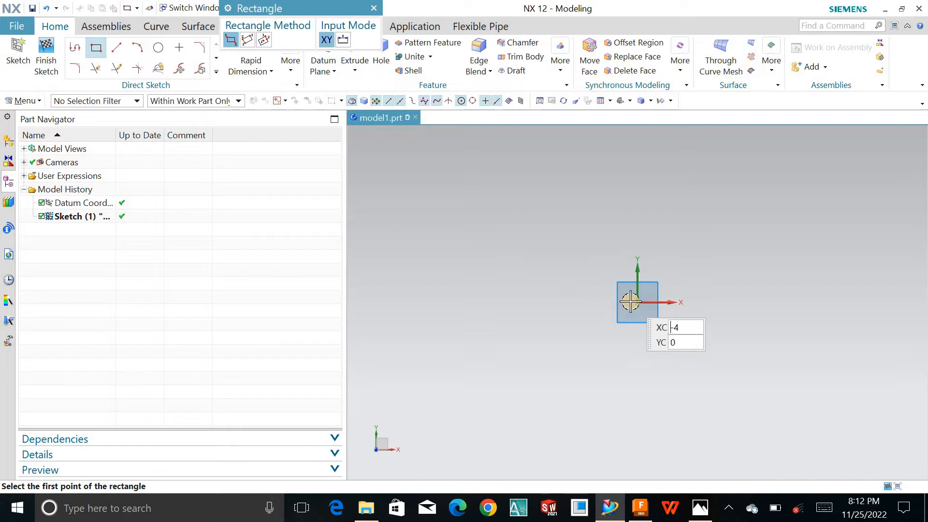
{"action": "left_click", "coordinate": [637, 302]}
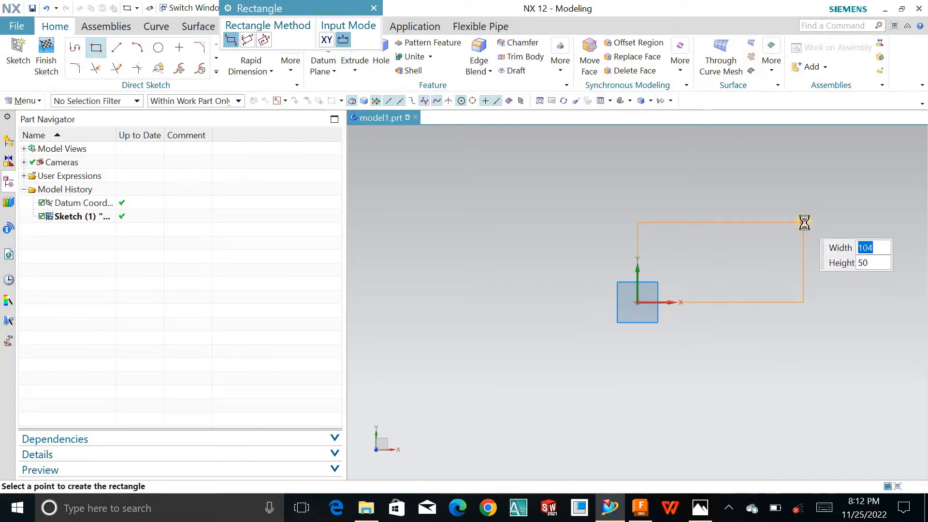
{"action": "left_click", "coordinate": [804, 222]}
{"action": "key", "text": "Escape"}
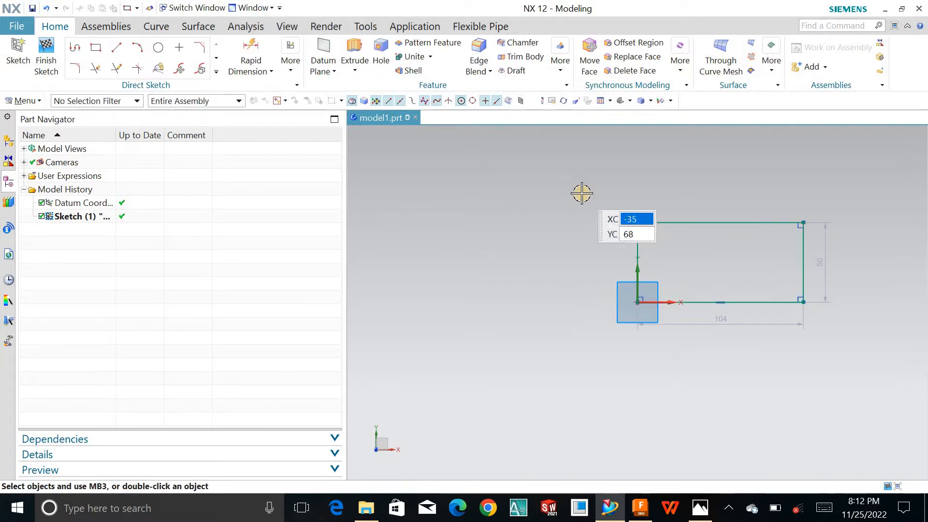
Set the rectangle's horizontal dimension to 96 mm and its vertical dimension to 64 mm
{"action": "left_click", "coordinate": [250, 71]}
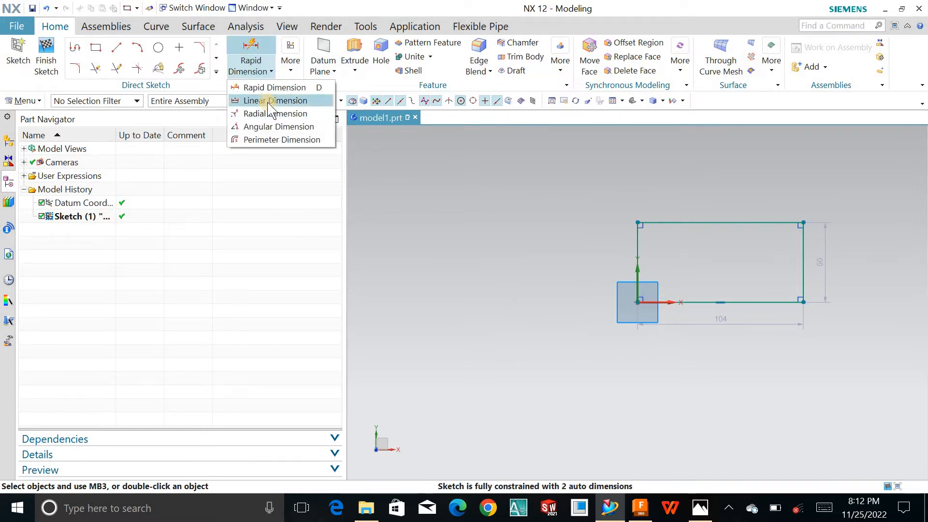
{"action": "left_click", "coordinate": [554, 229]}
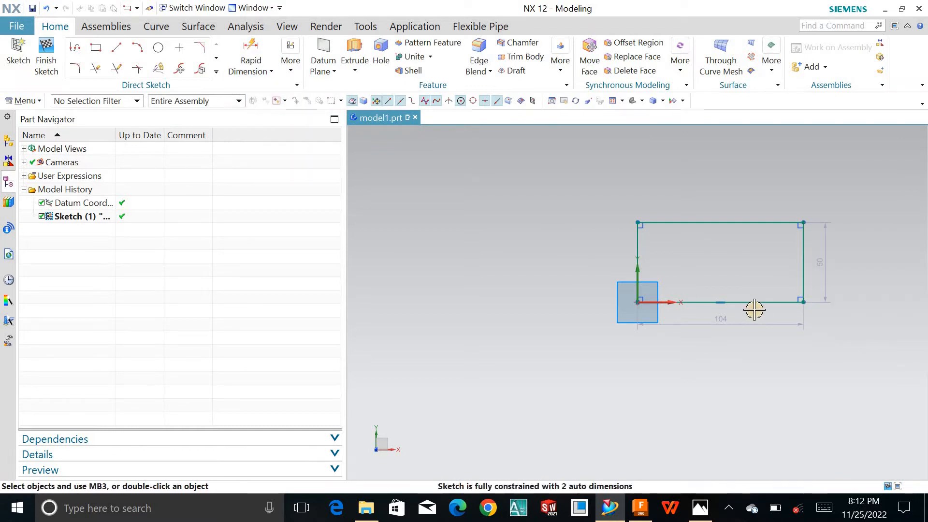
{"action": "double_click", "coordinate": [720, 324]}
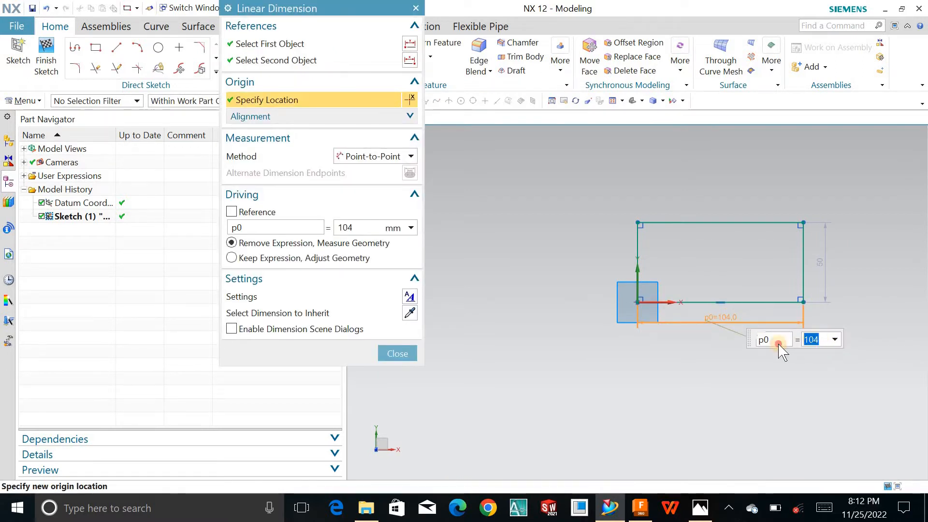
{"action": "key", "text": "Return"}
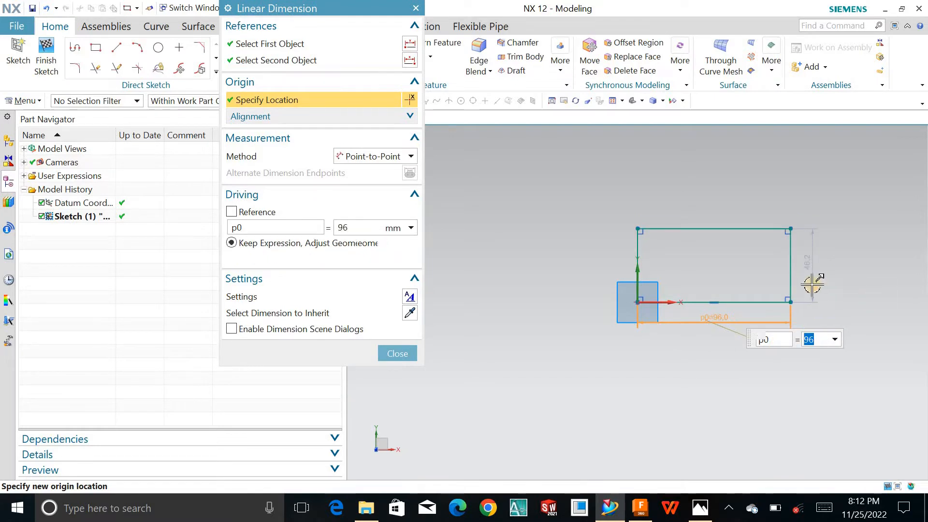
{"action": "middle_click", "coordinate": [809, 261]}
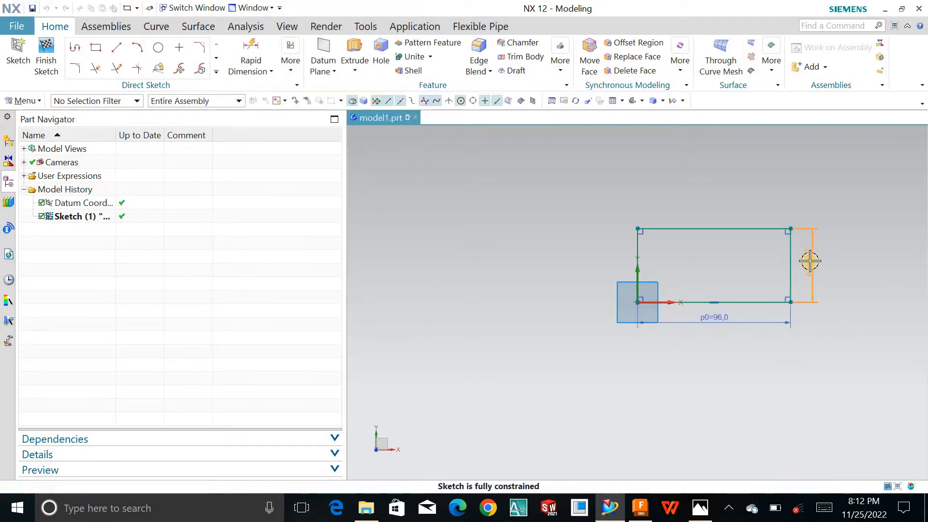
{"action": "double_click", "coordinate": [810, 260]}
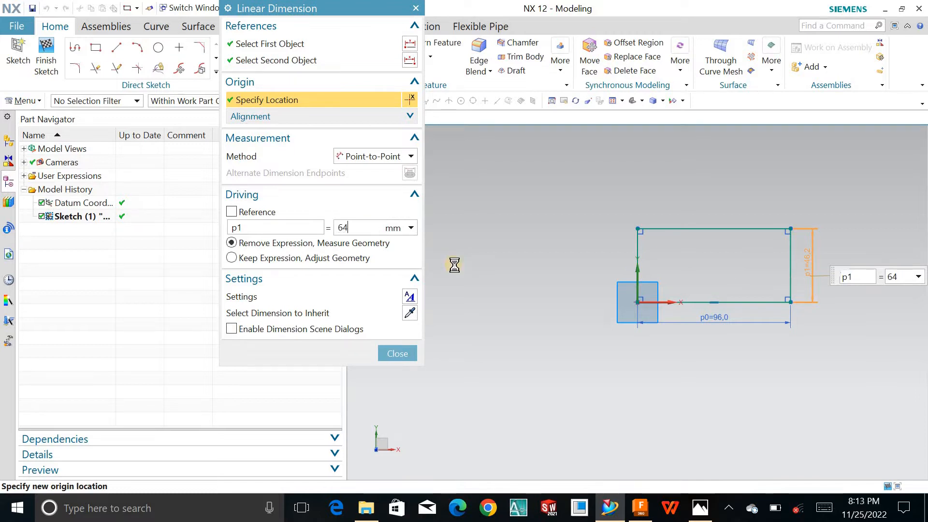
{"action": "left_click", "coordinate": [396, 354]}
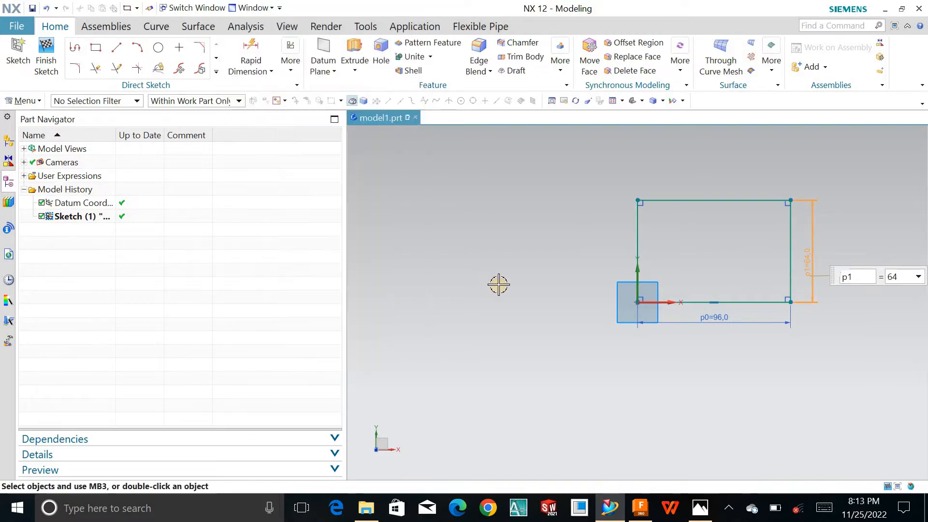
Finish the sketch and extrude the rectangle 16 mm upward into a solid base block
{"action": "mouse_move", "coordinate": [522, 232]}
{"action": "middle_mouse_down"}
{"action": "mouse_move", "coordinate": [507, 225]}
{"action": "mouse_move", "coordinate": [498, 241]}
{"action": "middle_mouse_up"}
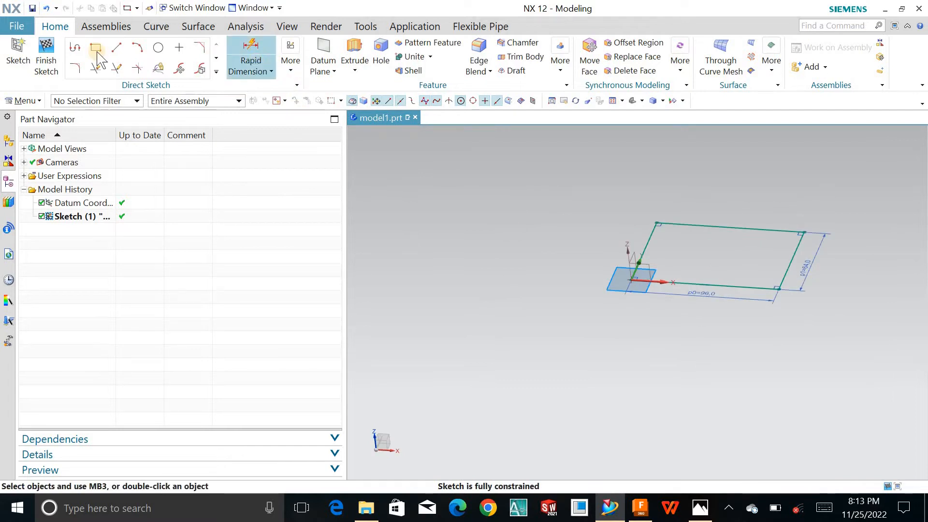
{"action": "left_click", "coordinate": [46, 57]}
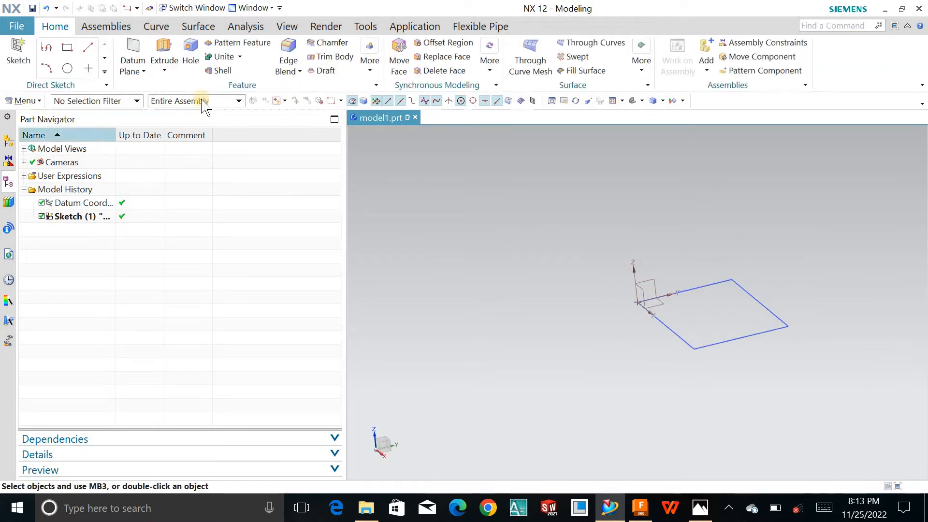
{"action": "left_click", "coordinate": [708, 286]}
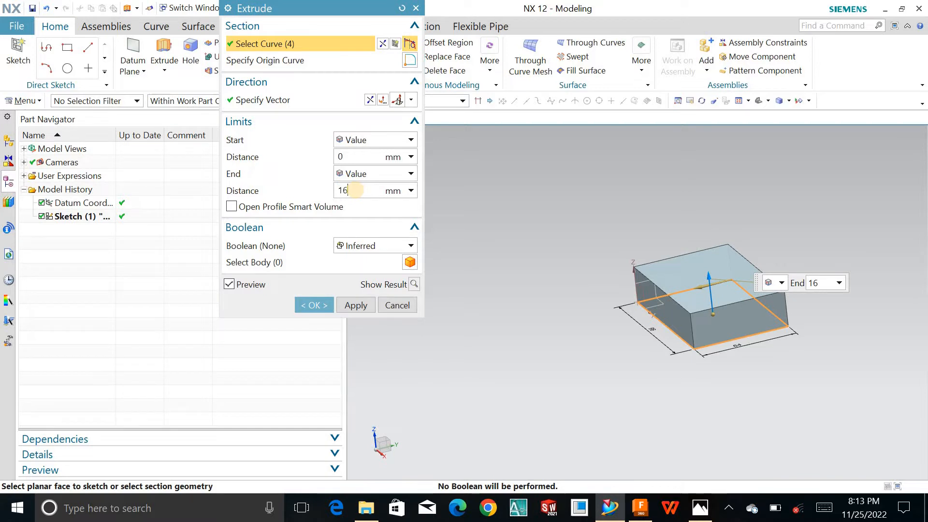
{"action": "left_click", "coordinate": [314, 305]}
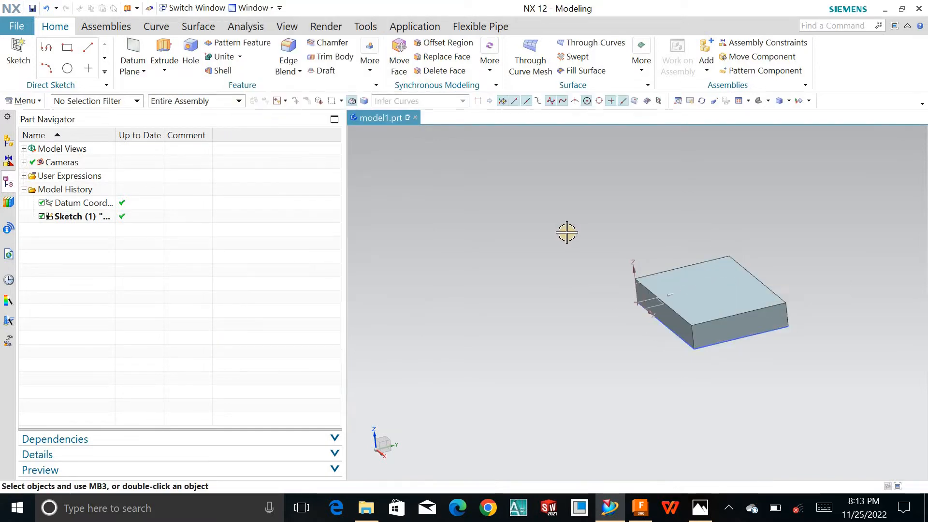
Narrow the Part Navigator to give the modeling area more width
{"action": "middle_click_drag", "start_coordinate": [503, 234], "coordinate": [522, 222]}
{"action": "scroll", "coordinate": [603, 191], "scroll_direction": "up", "scroll_amount": 3}
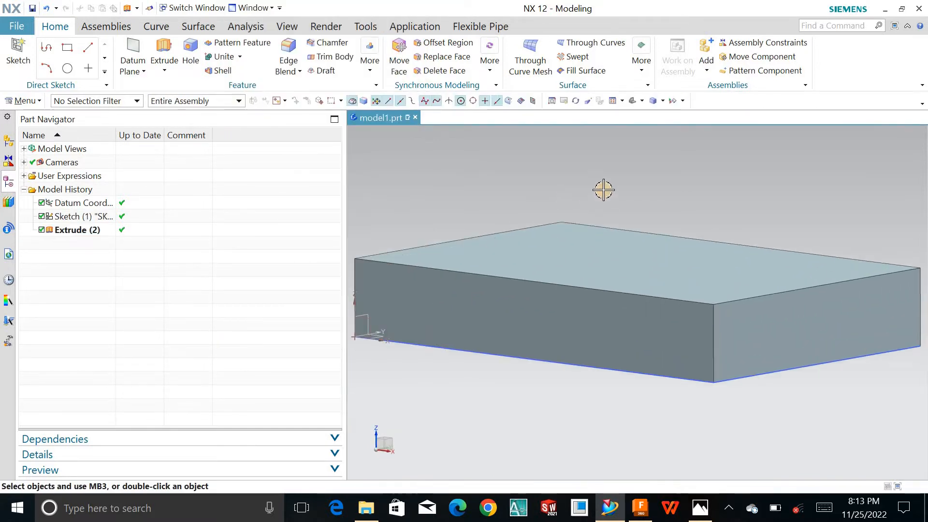
{"action": "mouse_move", "coordinate": [602, 191]}
{"action": "middle_mouse_down"}
{"action": "mouse_move", "coordinate": [614, 200]}
{"action": "mouse_move", "coordinate": [607, 207]}
{"action": "middle_mouse_up"}
{"action": "scroll", "coordinate": [607, 207], "scroll_direction": "down", "scroll_amount": 2}
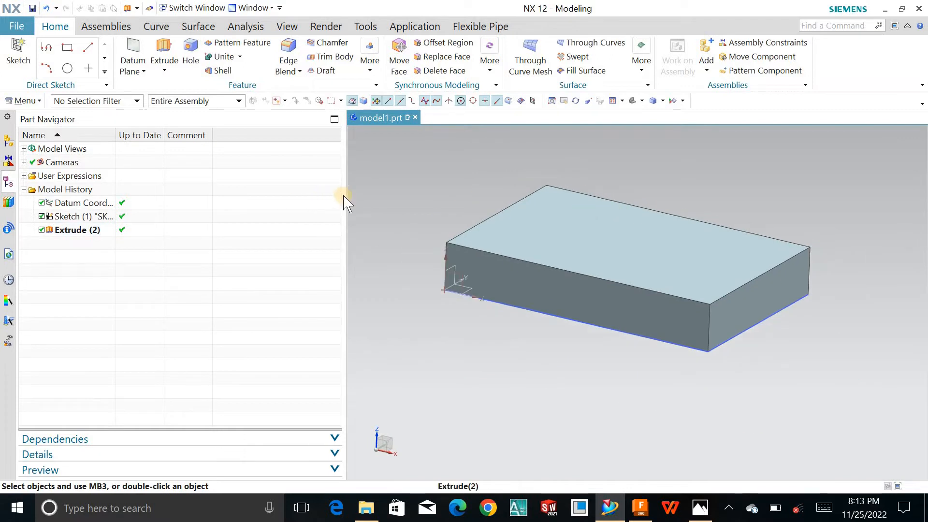
{"action": "left_click_drag", "start_coordinate": [346, 193], "coordinate": [197, 210]}
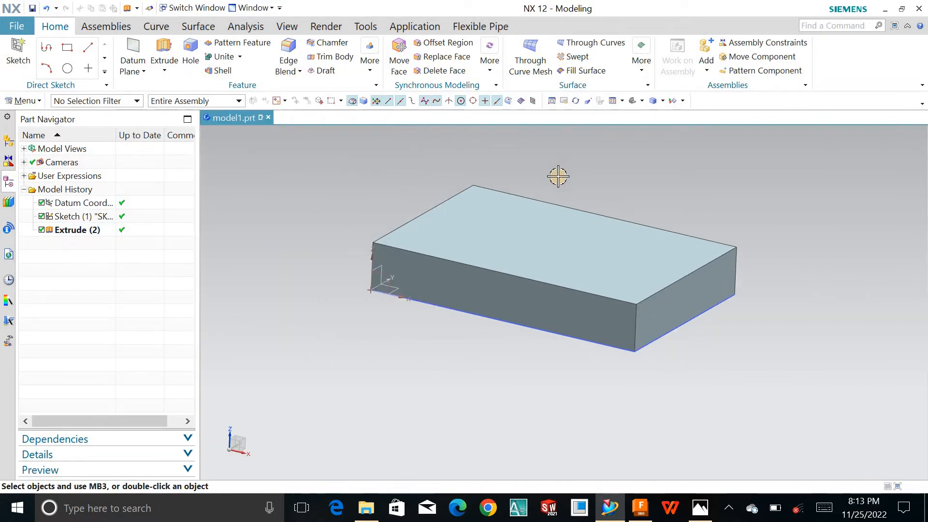
Create a new sketch on the top face of the base block and start a two-corner rectangle
{"action": "scroll", "coordinate": [544, 170], "scroll_direction": "up", "scroll_amount": 3}
{"action": "scroll", "coordinate": [546, 169], "scroll_direction": "down", "scroll_amount": 5}
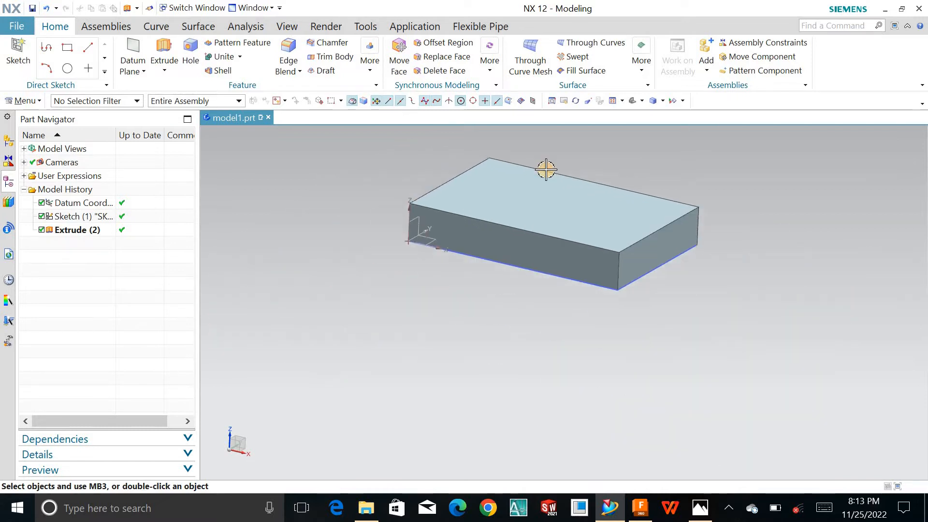
{"action": "scroll", "coordinate": [551, 160], "scroll_direction": "up", "scroll_amount": 1}
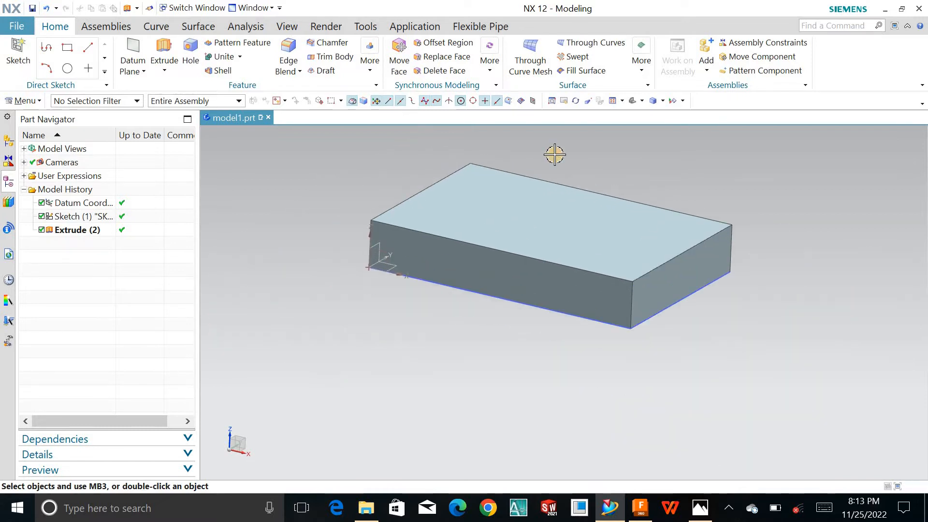
{"action": "left_click", "coordinate": [18, 53]}
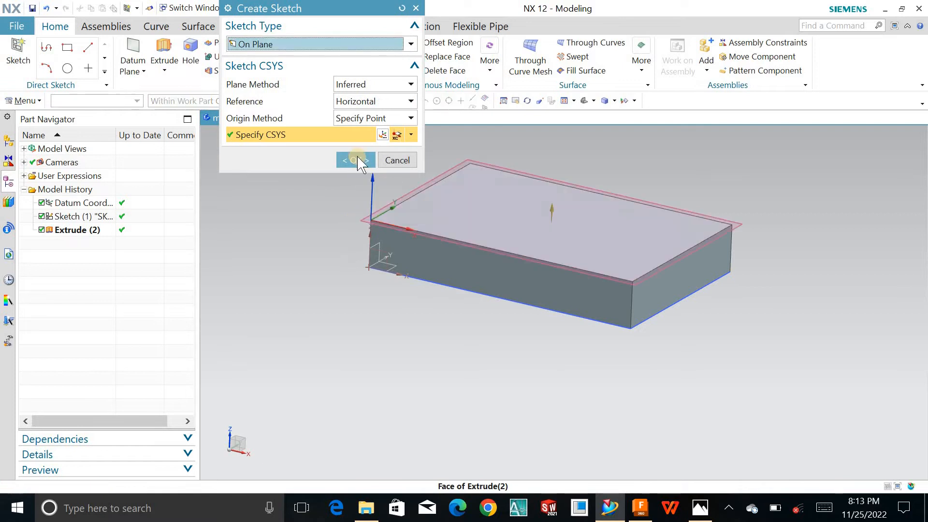
{"action": "left_click", "coordinate": [352, 160]}
{"action": "scroll", "coordinate": [416, 228], "scroll_direction": "down", "scroll_amount": 7}
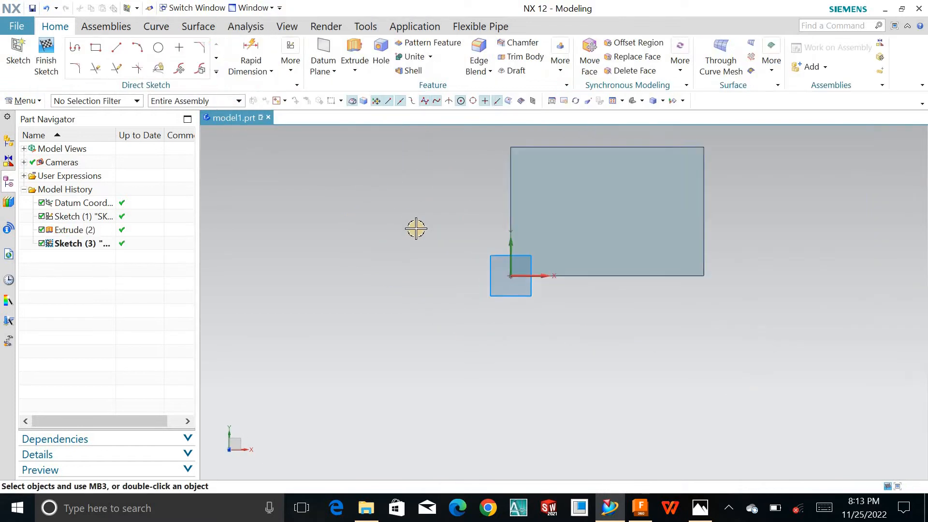
{"action": "scroll", "coordinate": [607, 181], "scroll_direction": "up", "scroll_amount": 4}
{"action": "scroll", "coordinate": [254, 215], "scroll_direction": "up", "scroll_amount": 1}
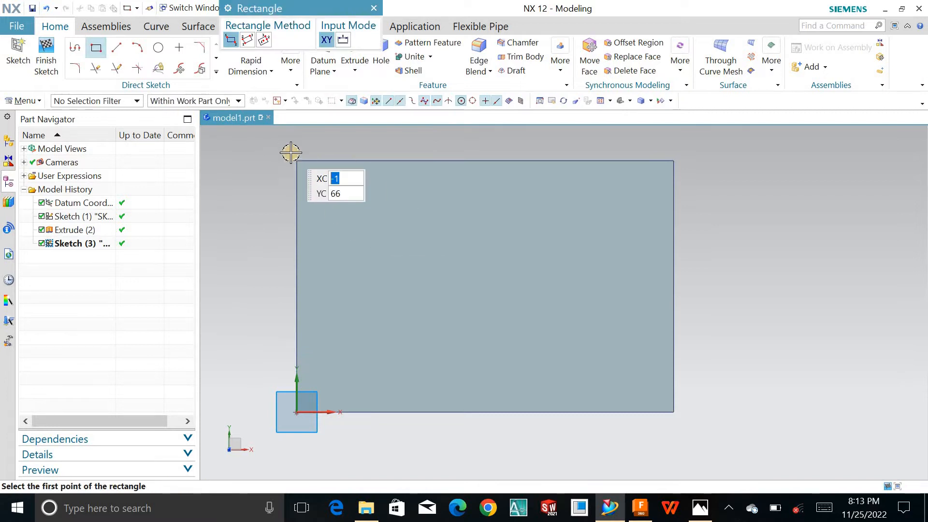
Draw a narrow rectangle from the top face's upper-left corner to its lower edge, spanning the block's full 64 mm depth
{"action": "left_click", "coordinate": [297, 161]}
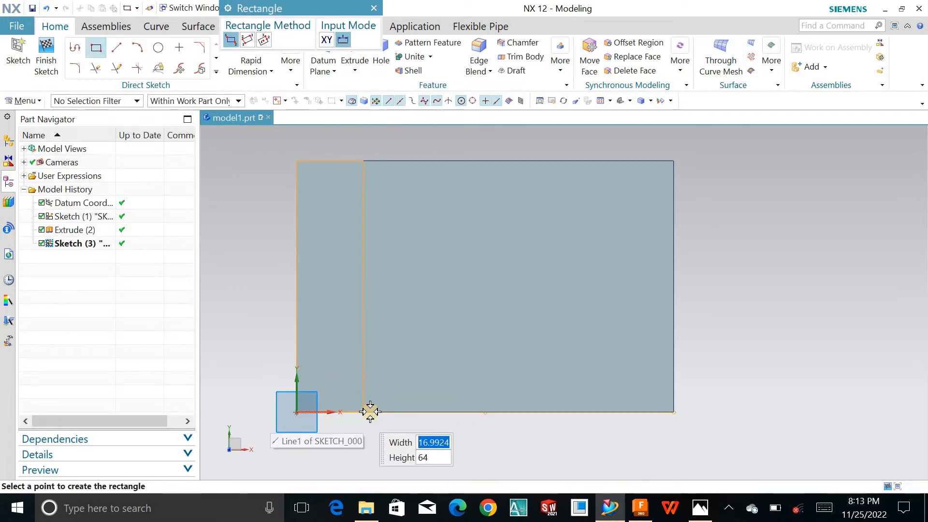
{"action": "left_click", "coordinate": [355, 399]}
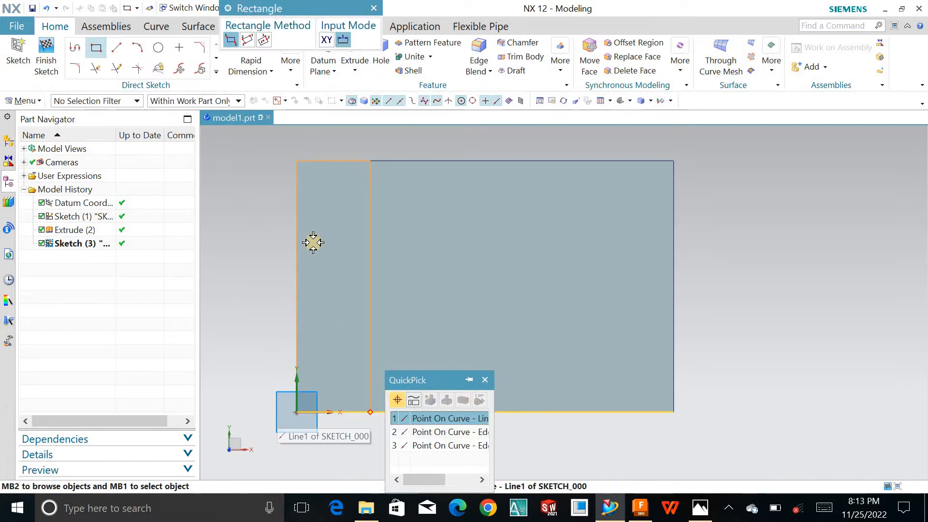
{"action": "middle_click", "coordinate": [238, 221]}
{"action": "middle_click", "coordinate": [268, 219]}
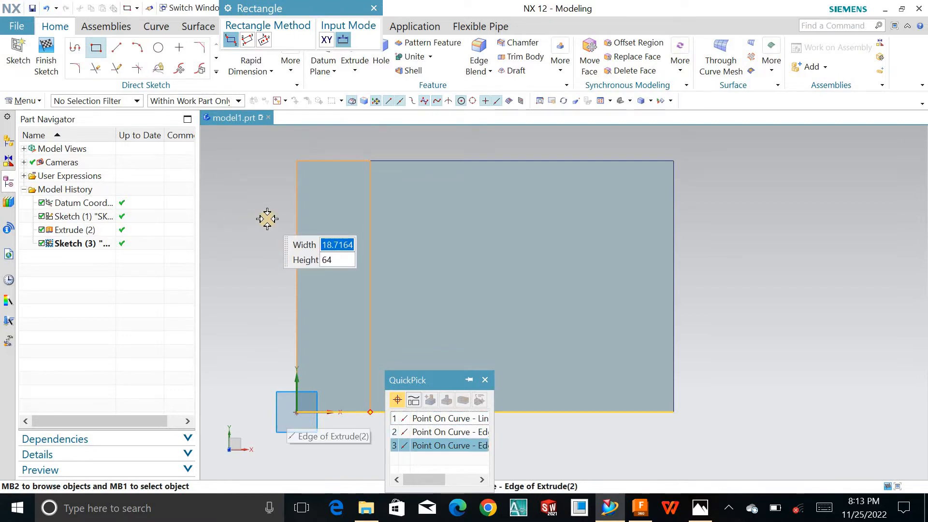
{"action": "middle_click", "coordinate": [267, 219]}
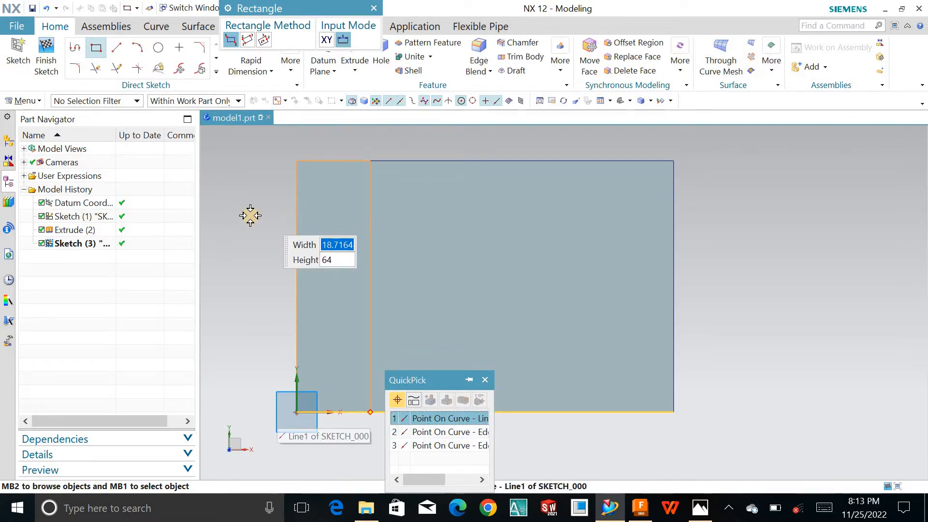
{"action": "left_click", "coordinate": [251, 215]}
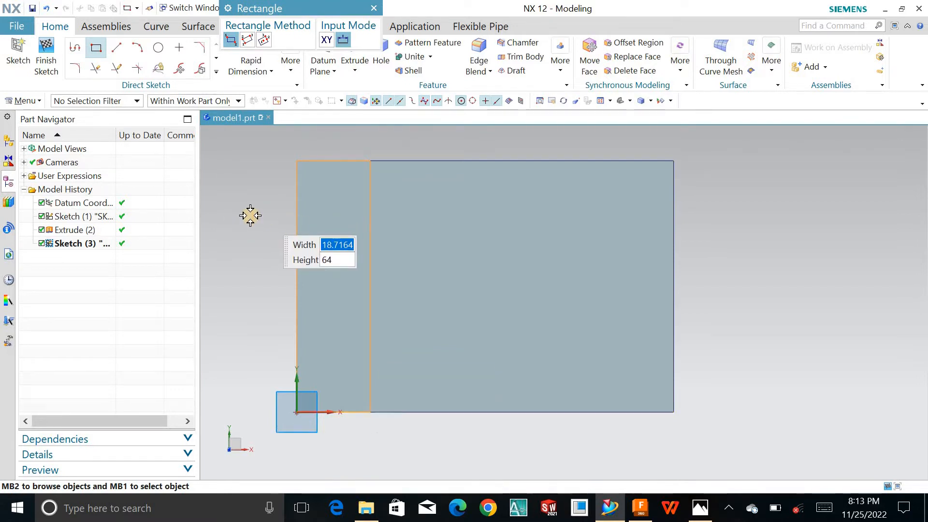
{"action": "left_click", "coordinate": [251, 67]}
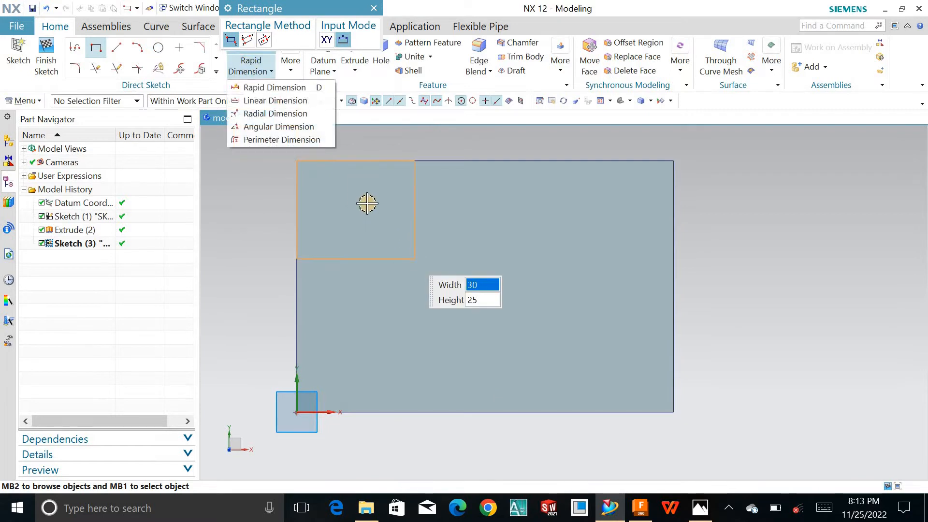
{"action": "left_click", "coordinate": [380, 410]}
{"action": "key", "text": "Escape"}
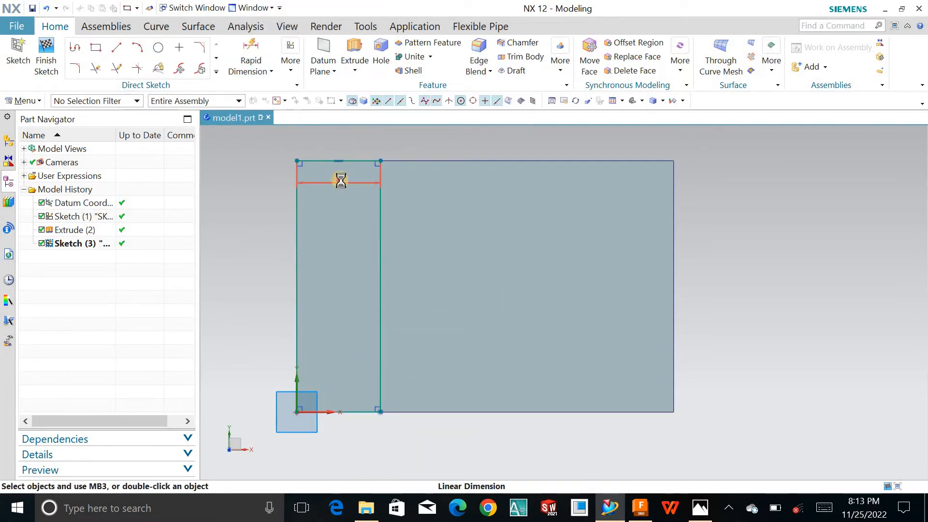
Set the width of the narrow rectangle on the top face to 16 mm
{"action": "double_click", "coordinate": [340, 180]}
{"action": "type", "text": "16"}
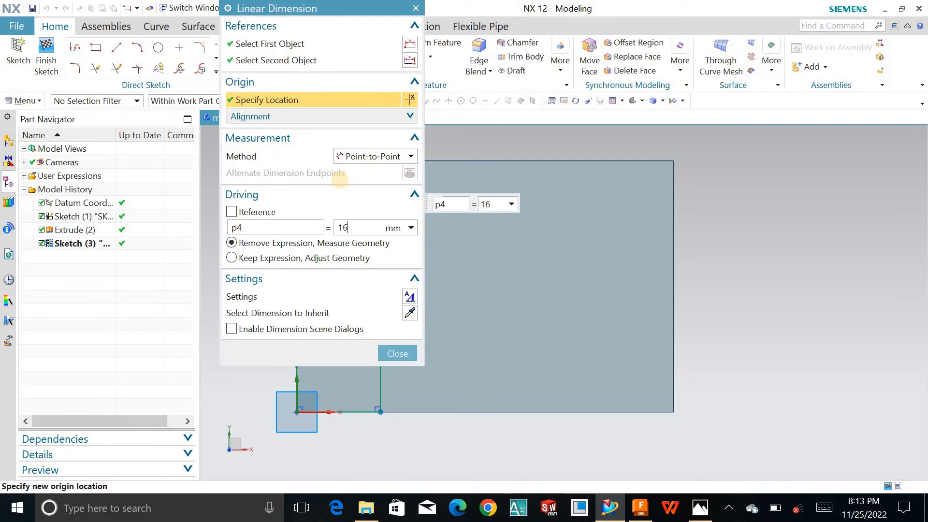
{"action": "key", "text": "Return"}
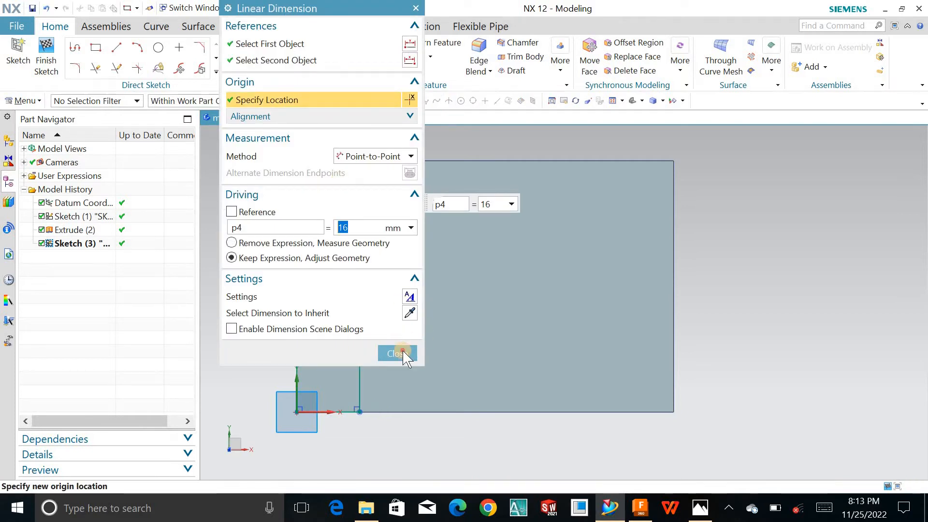
{"action": "left_click", "coordinate": [404, 355]}
{"action": "middle_click_drag", "start_coordinate": [573, 306], "coordinate": [541, 227]}
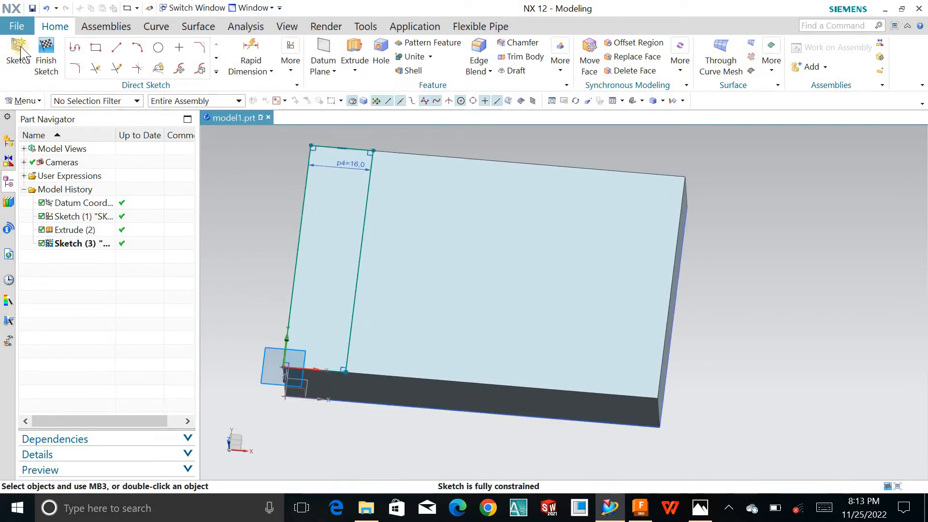
Finish the sketch and extrude the 16 mm wide rectangle 48 mm upward, joined to the base block
{"action": "left_click", "coordinate": [46, 57]}
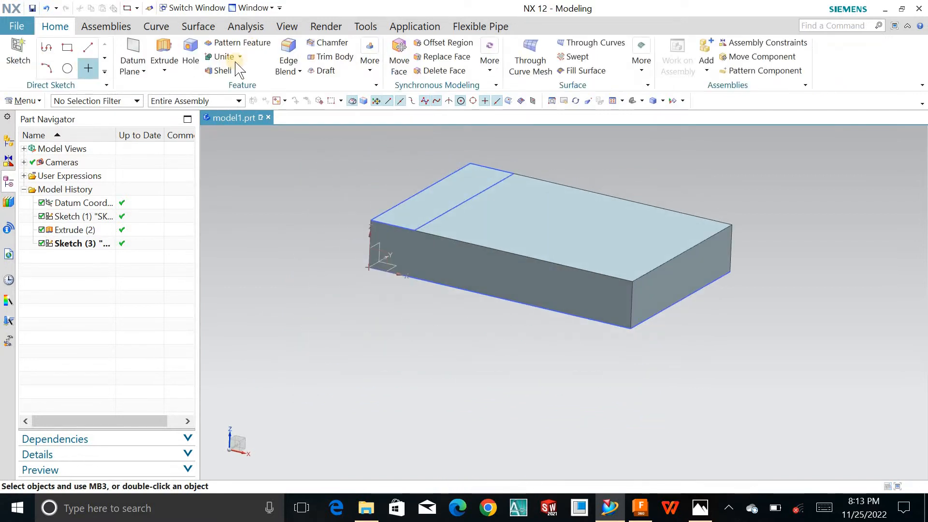
{"action": "left_click", "coordinate": [468, 202]}
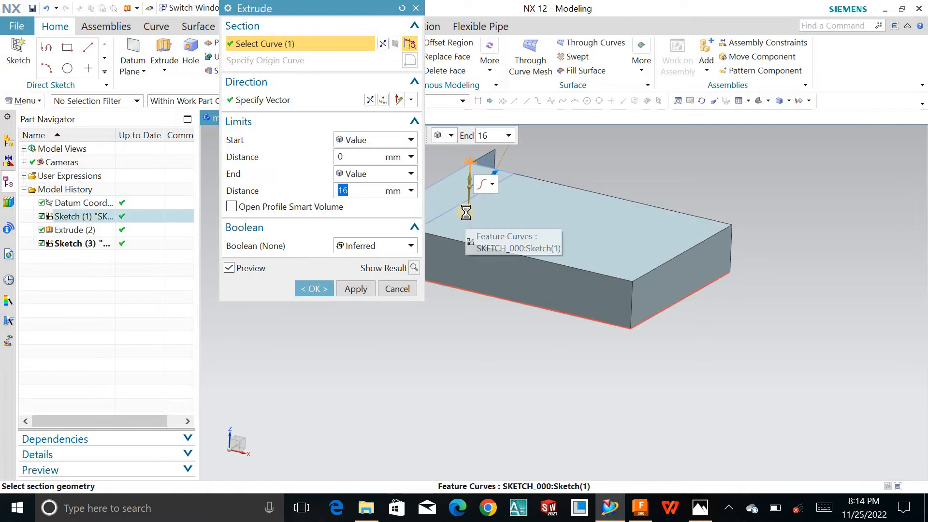
{"action": "key", "text": "Escape"}
{"action": "left_click", "coordinate": [165, 57]}
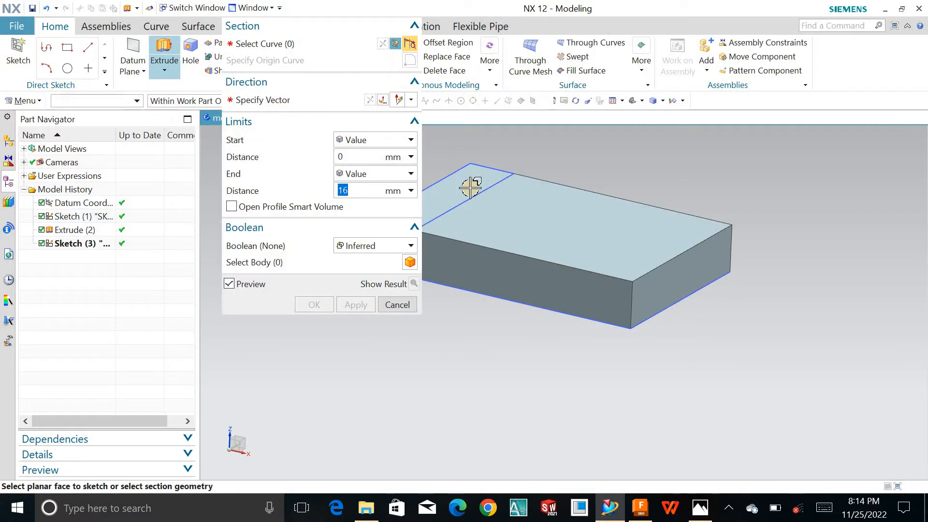
{"action": "left_click", "coordinate": [469, 198]}
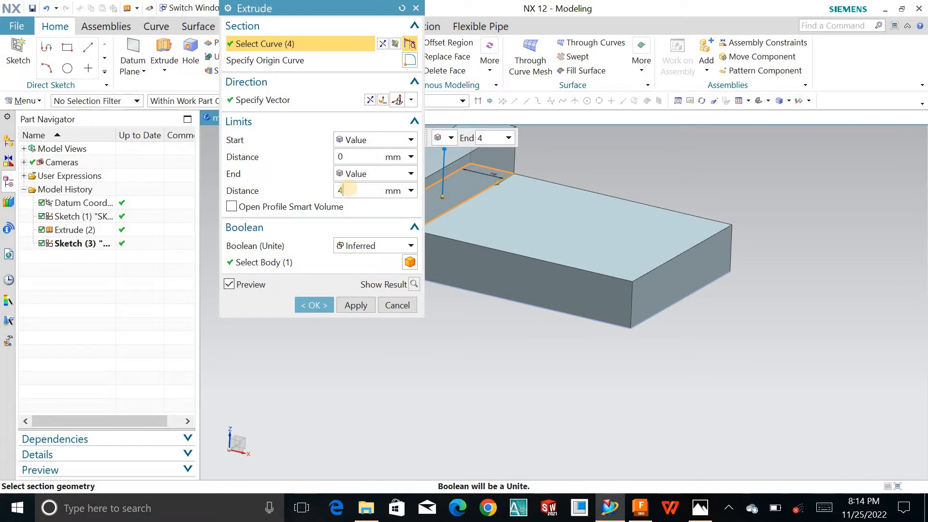
{"action": "type", "text": "48"}
{"action": "key", "text": "Return"}
{"action": "left_click", "coordinate": [319, 309]}
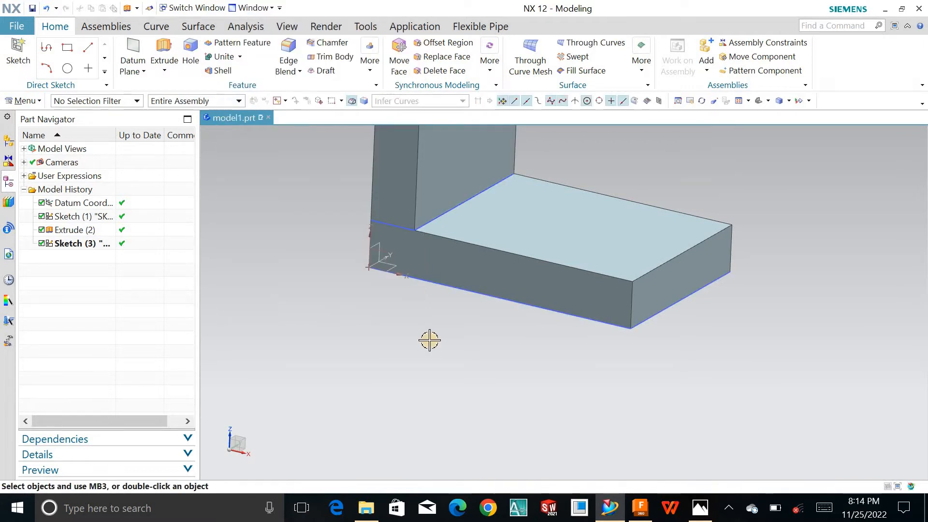
{"action": "key", "text": "ctrl+f"}
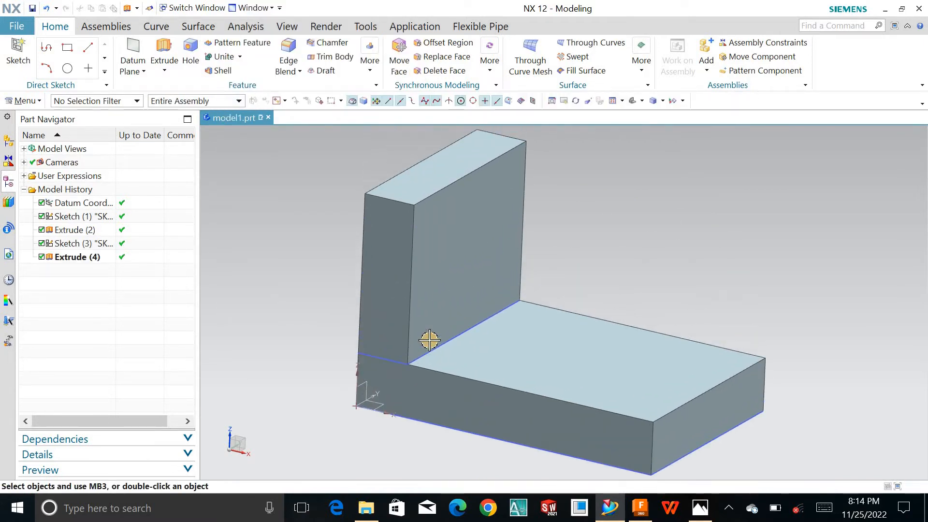
Add an edge blend of 8 mm radius to the front upper edge of the upright wall
{"action": "left_click", "coordinate": [287, 50]}
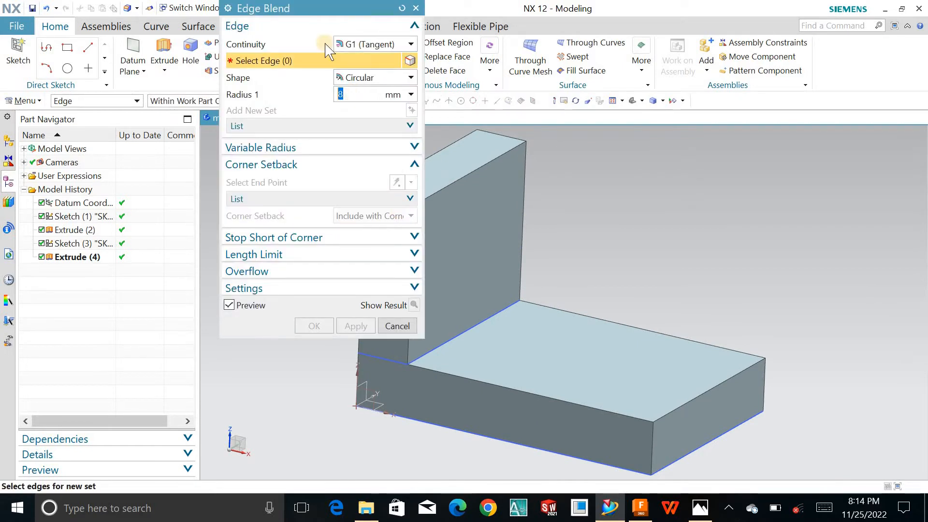
{"action": "left_click_drag", "start_coordinate": [317, 12], "coordinate": [160, 37]}
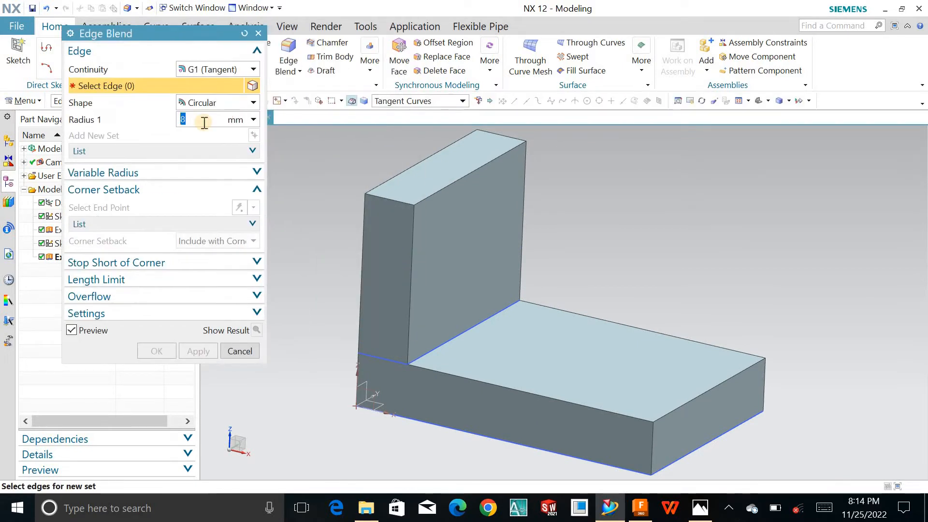
{"action": "left_click", "coordinate": [400, 199]}
{"action": "left_click", "coordinate": [156, 350]}
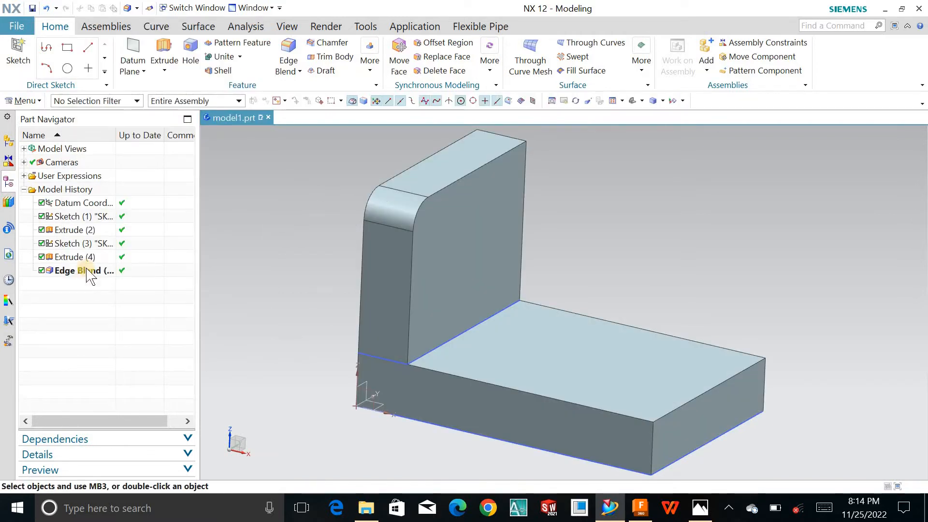
Edit the edge blend on the upright wall to give its front upper corner a much larger radius
{"action": "double_click", "coordinate": [88, 271]}
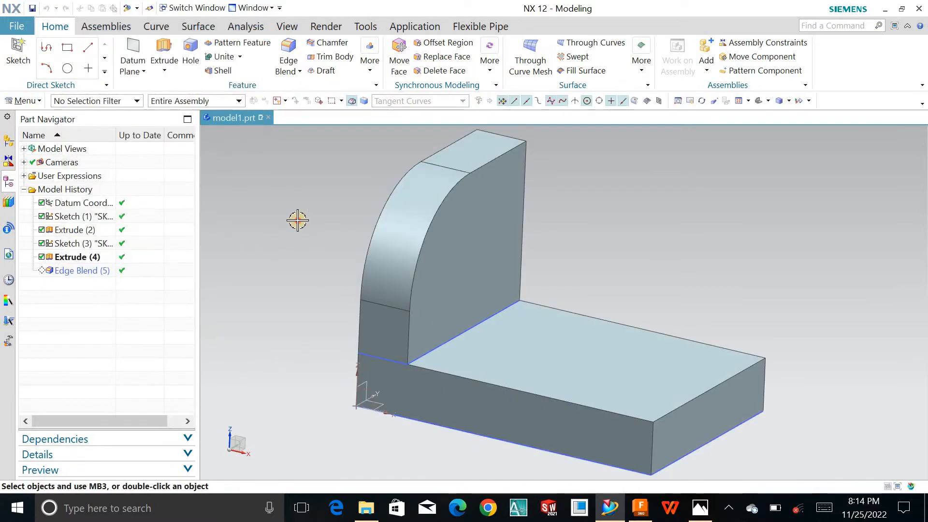
{"action": "left_click", "coordinate": [323, 217]}
{"action": "middle_click_drag", "start_coordinate": [323, 218], "coordinate": [326, 225]}
{"action": "scroll", "coordinate": [327, 224], "scroll_direction": "down", "scroll_amount": 1}
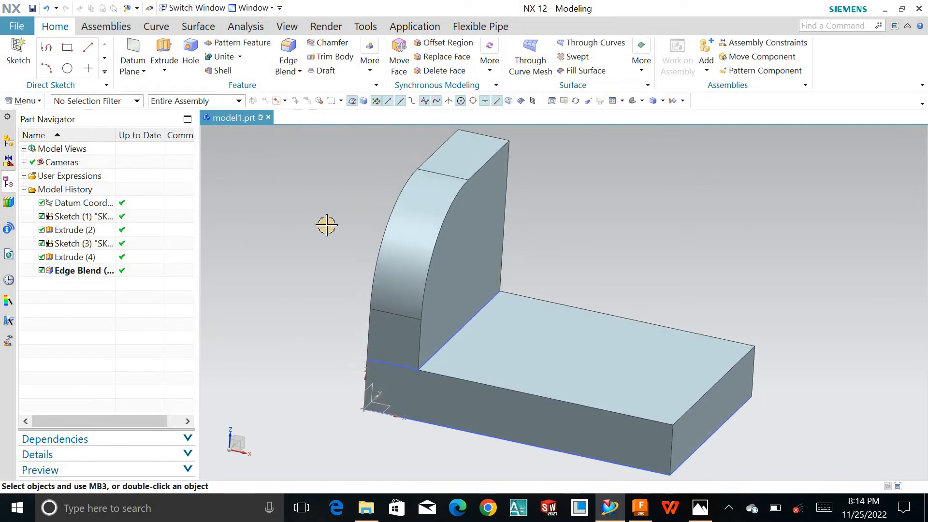
Sketch a rectangle about 36 by 33 mm on the base's top face, starting where the upright wall meets the rear edge
{"action": "left_click", "coordinate": [17, 54]}
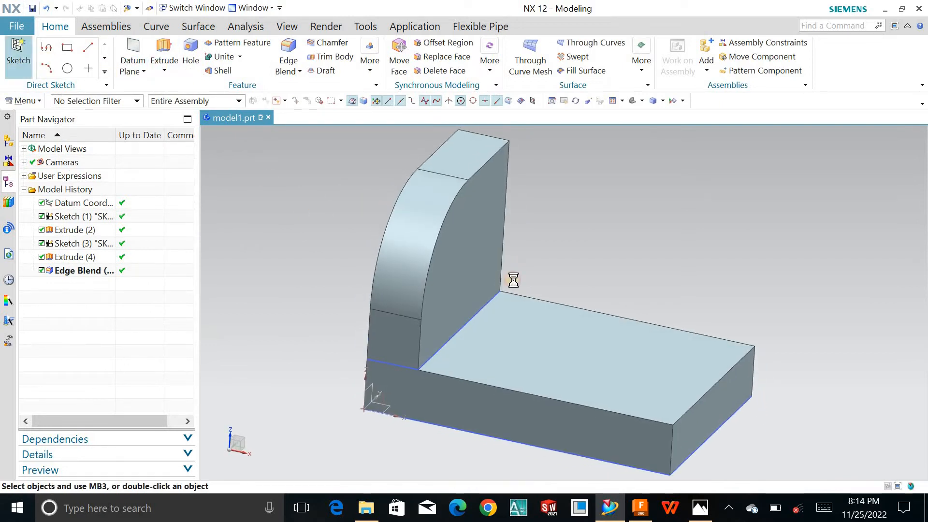
{"action": "left_click", "coordinate": [530, 320]}
{"action": "left_click", "coordinate": [198, 185]}
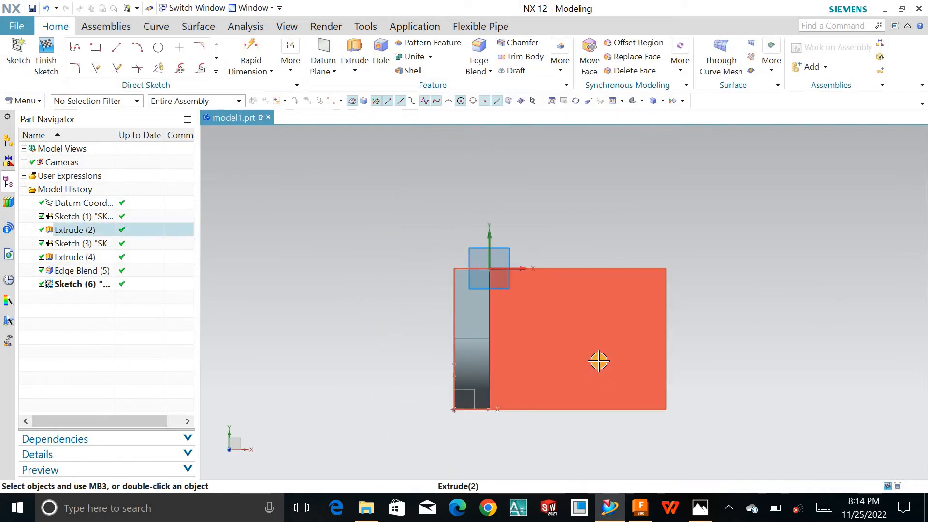
{"action": "scroll", "coordinate": [580, 345], "scroll_direction": "up", "scroll_amount": 2}
{"action": "left_click", "coordinate": [96, 46]}
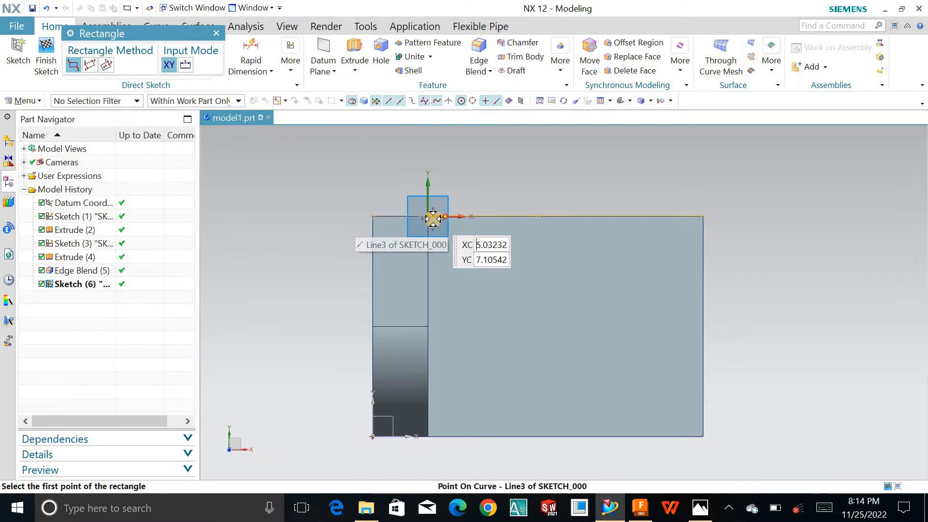
{"action": "left_click", "coordinate": [426, 217]}
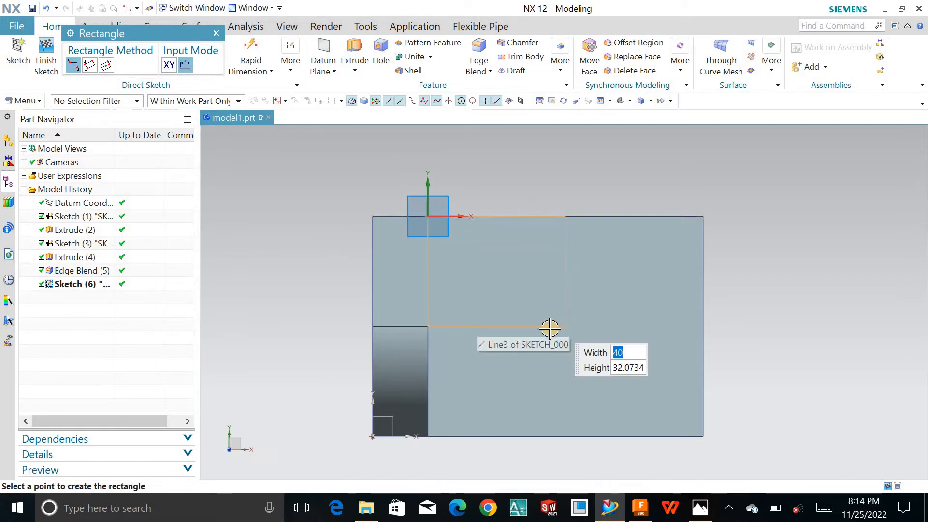
{"action": "left_click", "coordinate": [549, 326]}
{"action": "key", "text": "Escape"}
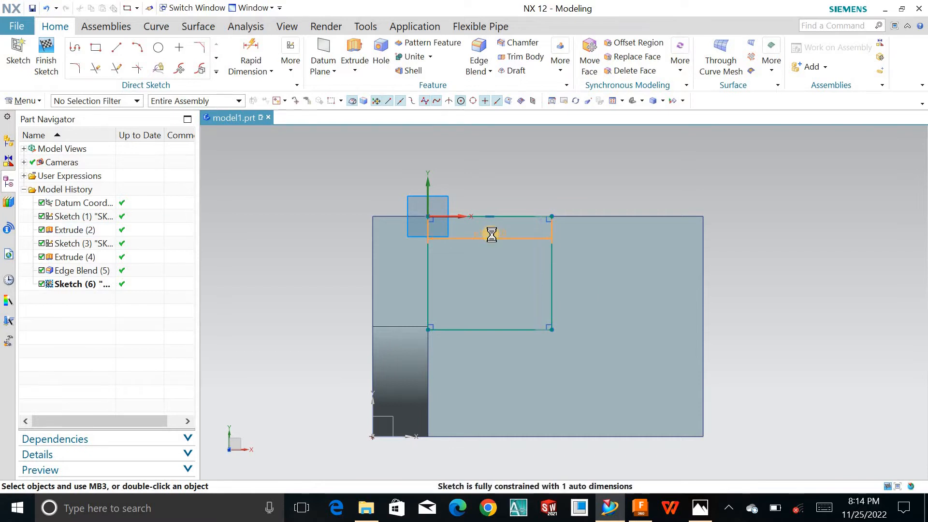
Set both the width and the height of the rectangle on the base's top face to 40 mm
{"action": "double_click", "coordinate": [491, 233]}
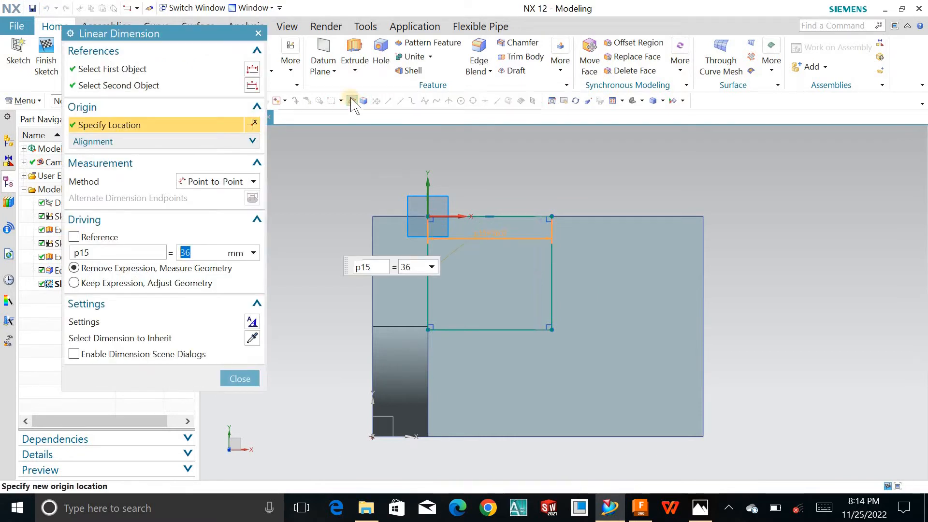
{"action": "type", "text": "40"}
{"action": "key", "text": "Return"}
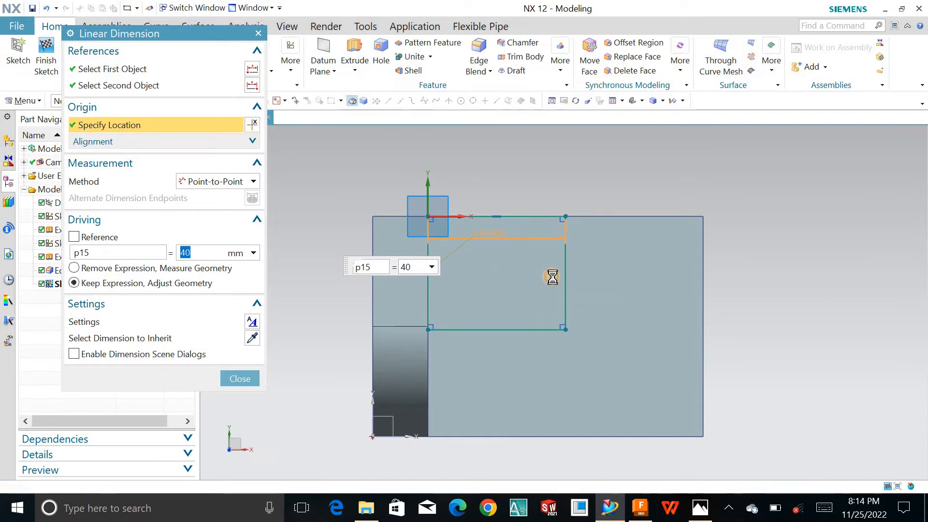
{"action": "double_click", "coordinate": [551, 276]}
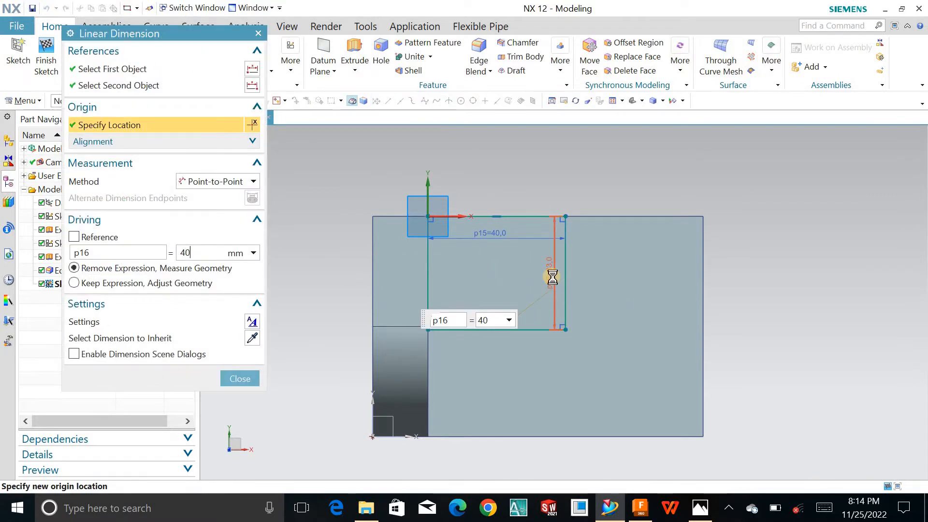
{"action": "key", "text": "Return"}
{"action": "left_click", "coordinate": [239, 379]}
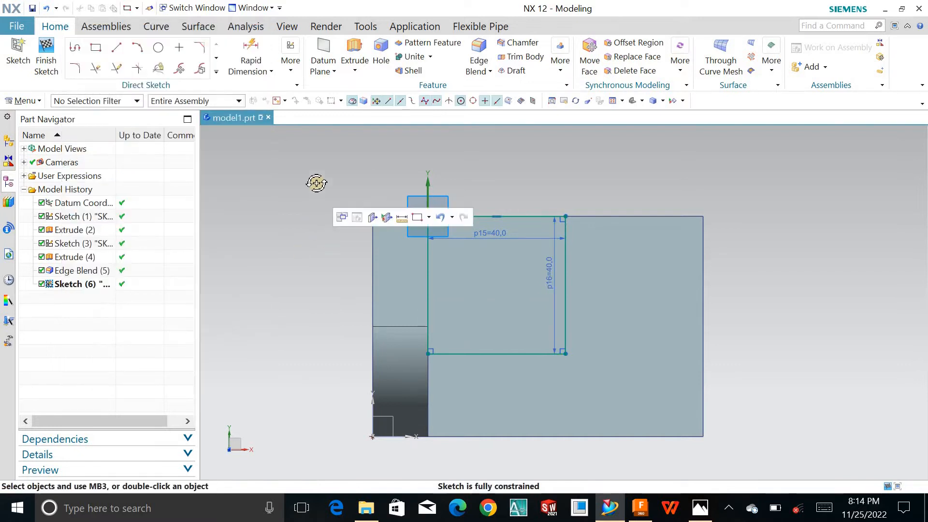
Finish the sketch and extrude the 40 mm square 28 mm upward, joined to the existing body
{"action": "key", "text": "Home"}
{"action": "left_click", "coordinate": [48, 62]}
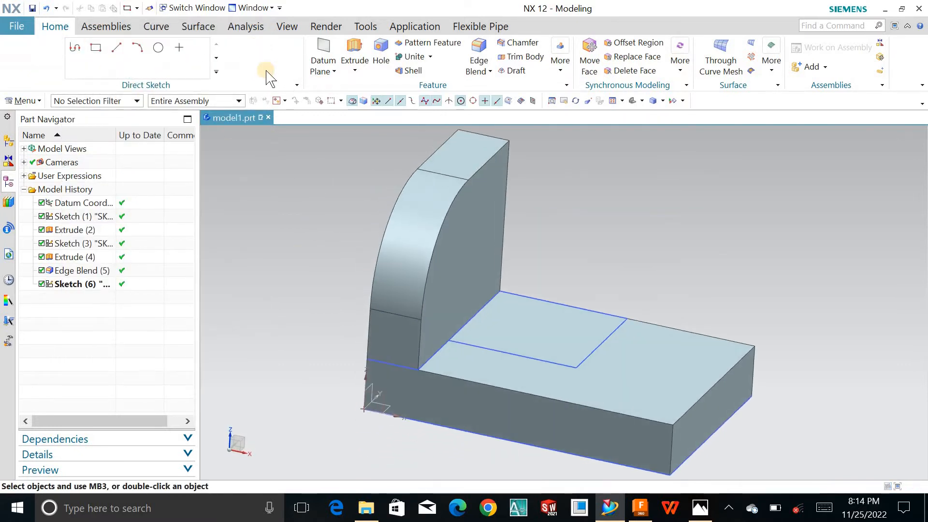
{"action": "left_click", "coordinate": [163, 49]}
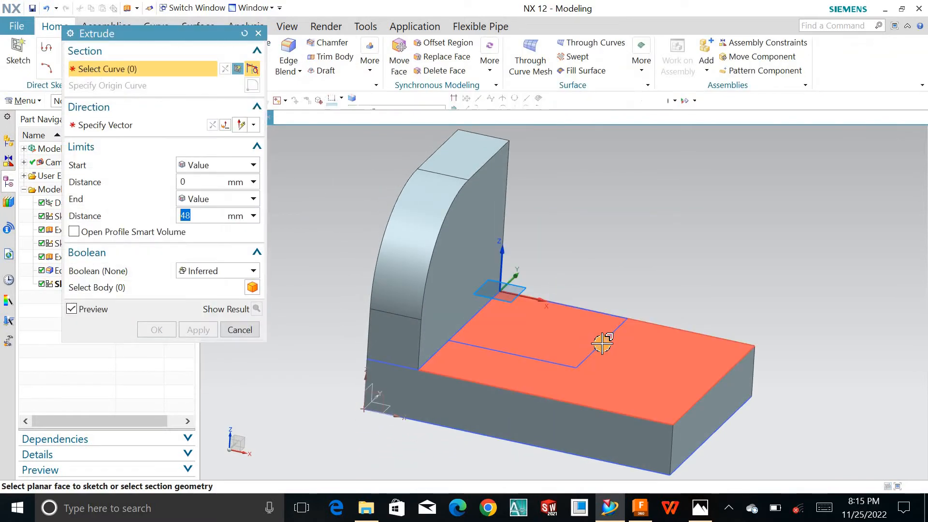
{"action": "left_click", "coordinate": [599, 344]}
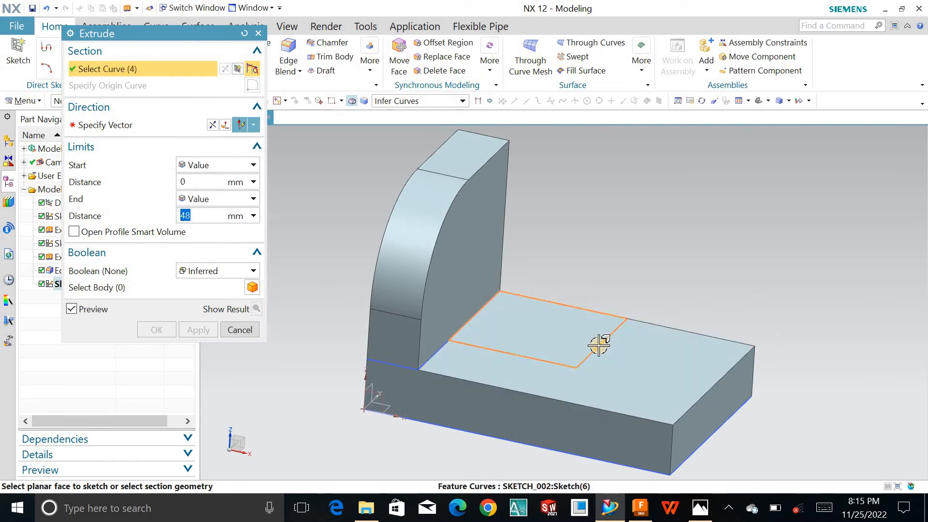
{"action": "type", "text": "2"}
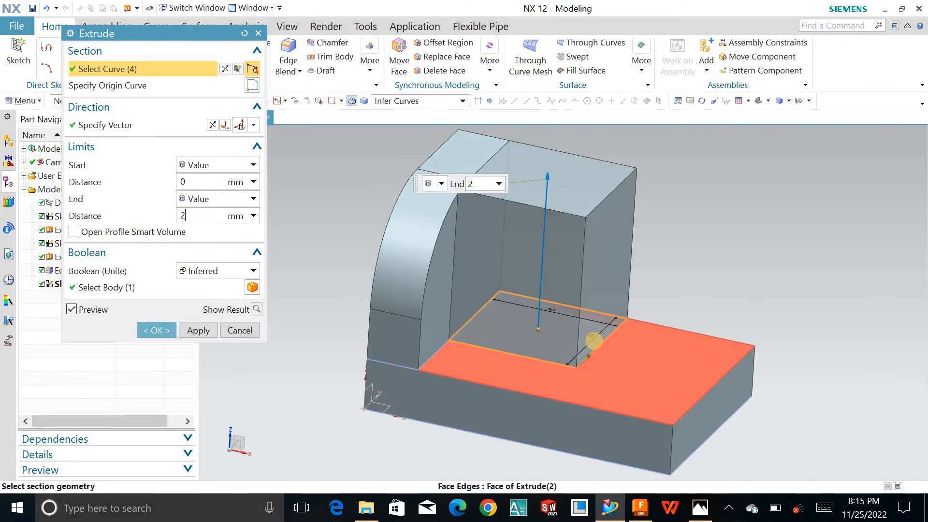
{"action": "type", "text": "8"}
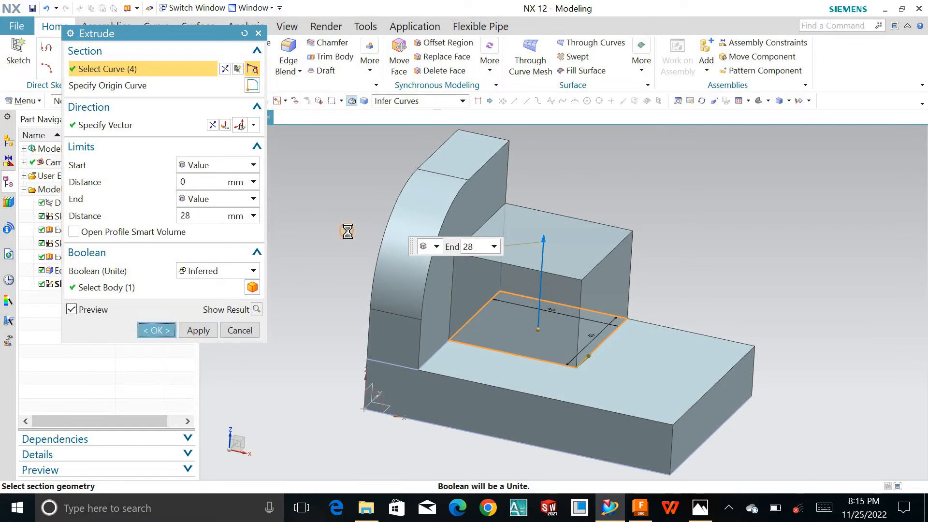
{"action": "left_click", "coordinate": [157, 330]}
{"action": "middle_click_drag", "start_coordinate": [325, 217], "coordinate": [225, 148]}
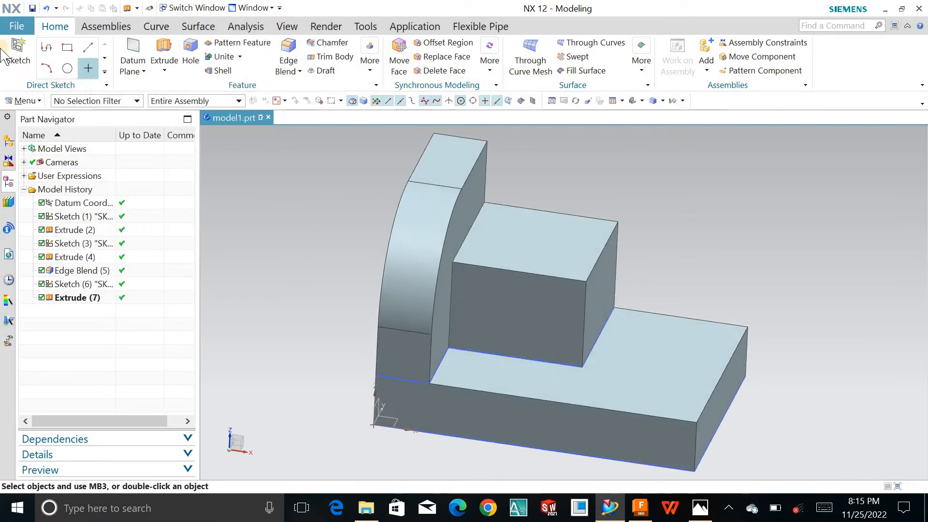
Sketch a circle about 25 mm in diameter on the raised block's front face, centered on its upper edge about 18.4 mm from the upright wall
{"action": "left_click", "coordinate": [15, 55]}
{"action": "left_click", "coordinate": [508, 302]}
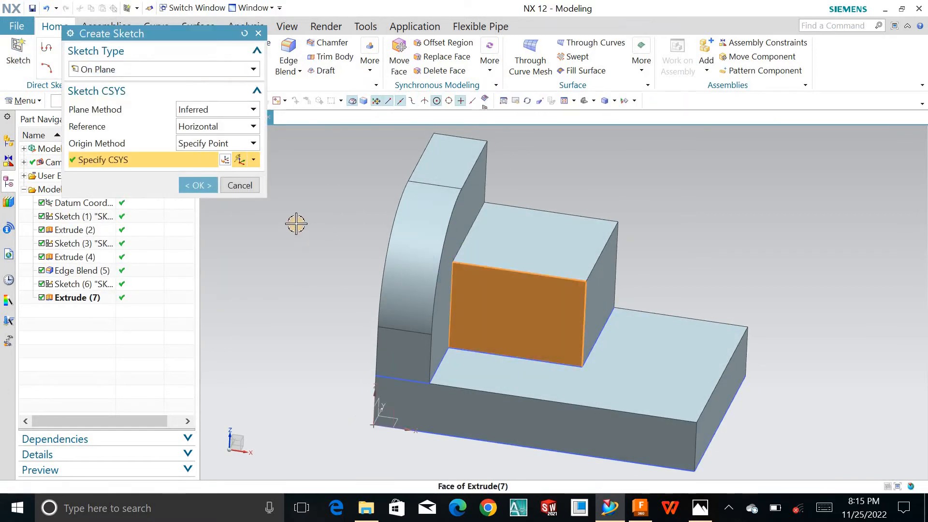
{"action": "left_click", "coordinate": [212, 187]}
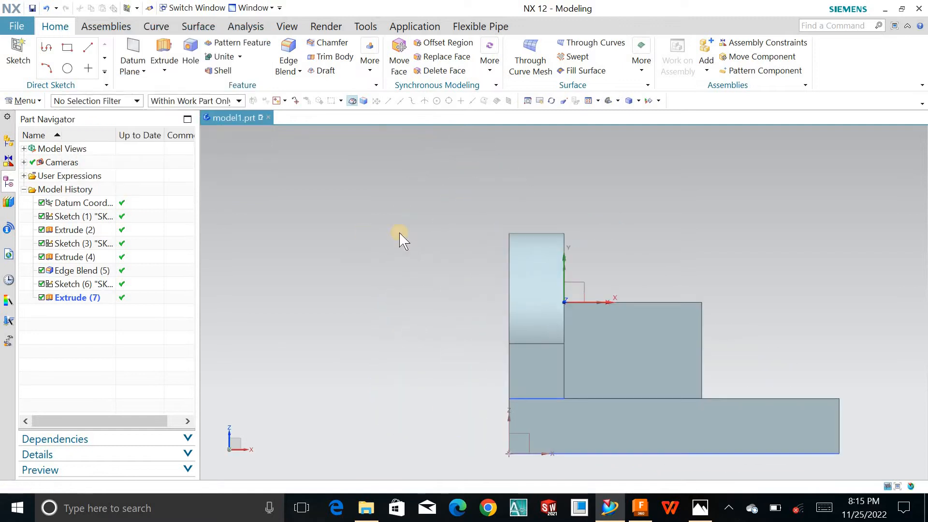
{"action": "left_click", "coordinate": [159, 47]}
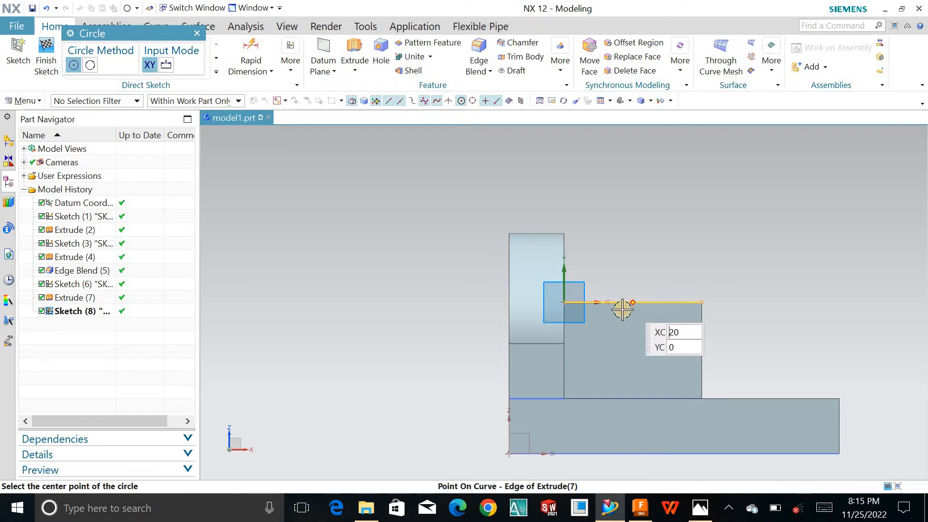
{"action": "left_click", "coordinate": [627, 301]}
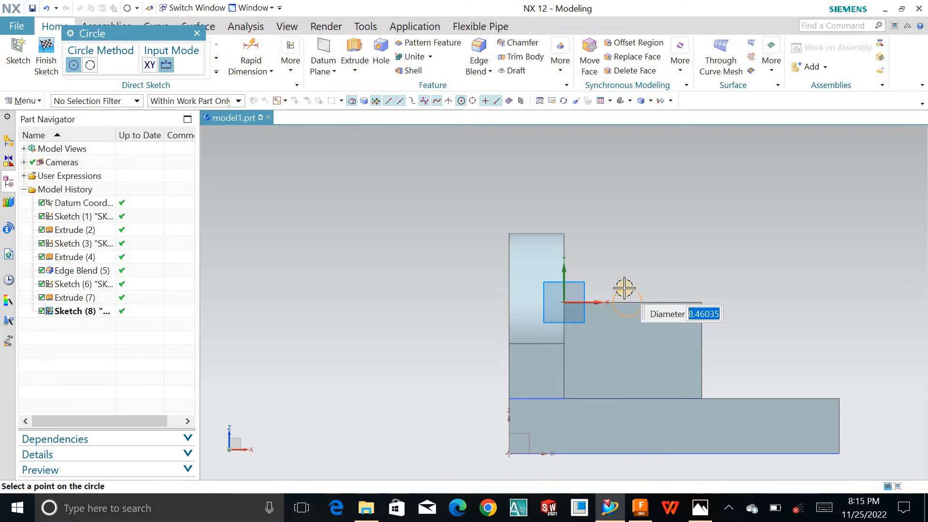
{"action": "left_click", "coordinate": [623, 260]}
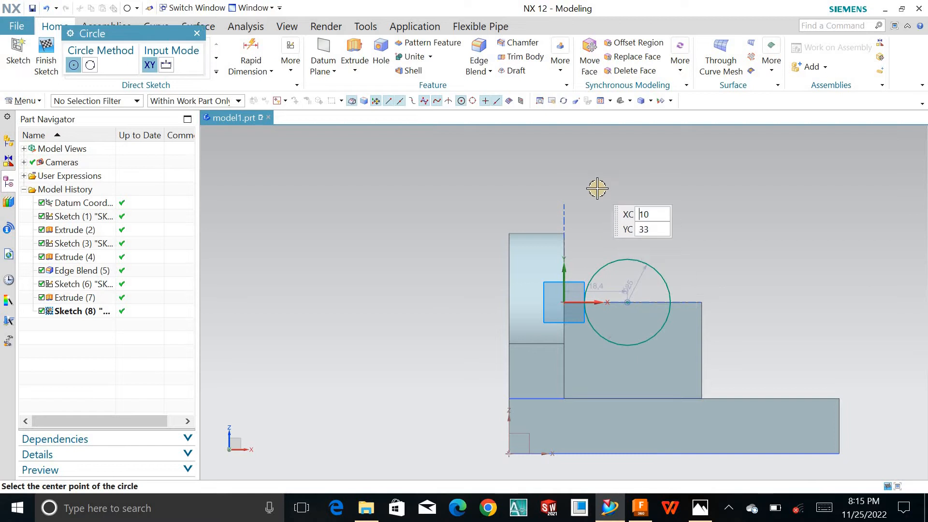
{"action": "key", "text": "Escape"}
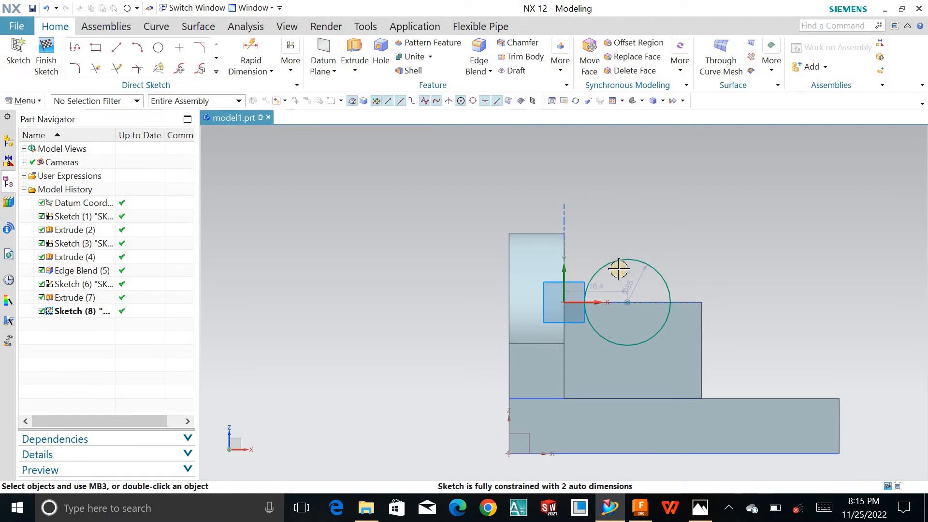
Set the circle's center distance from the upright wall to 20 mm and its diameter to 24 mm
{"action": "double_click", "coordinate": [595, 287]}
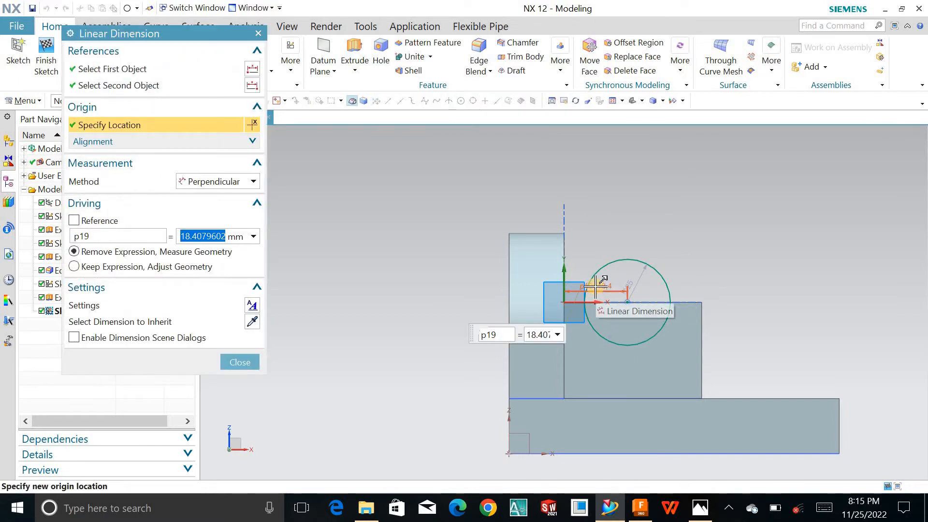
{"action": "type", "text": "20"}
{"action": "key", "text": "Return"}
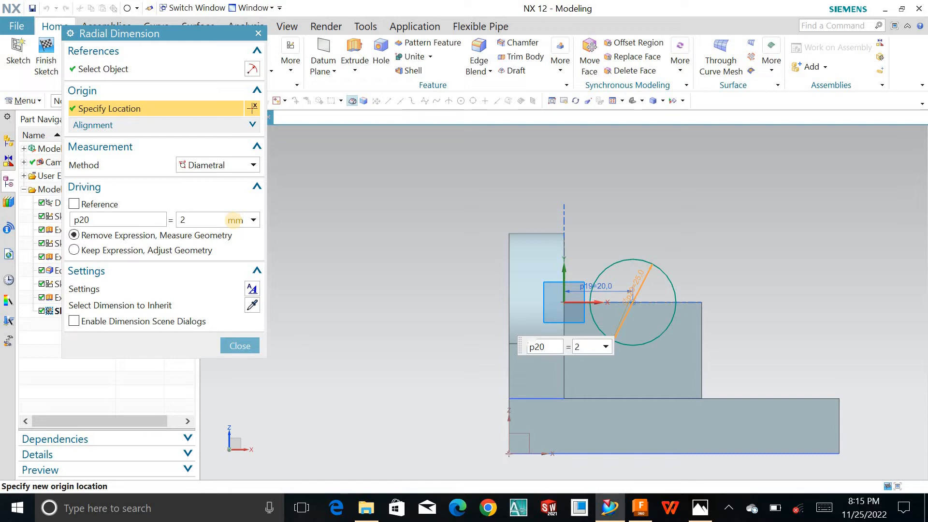
{"action": "type", "text": "4"}
{"action": "key", "text": "Return"}
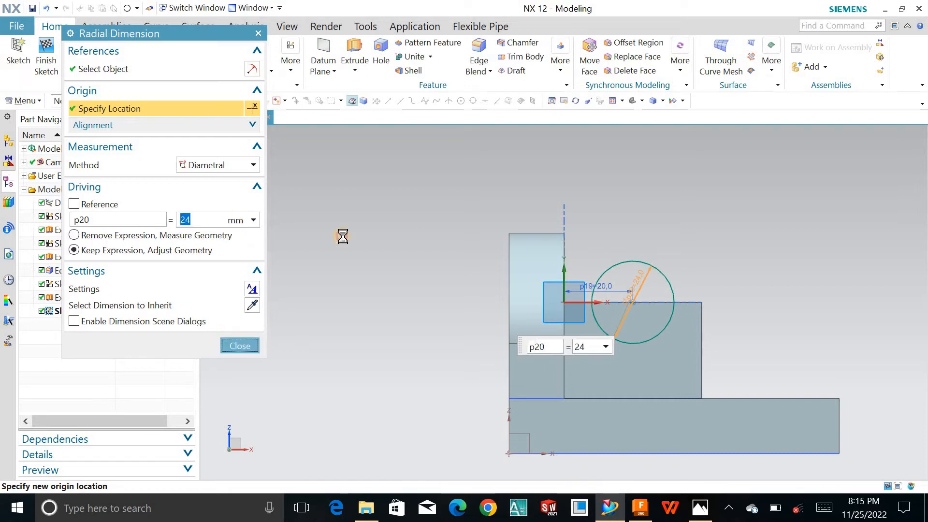
Finish the circle sketch and extrude the circle 51 mm back through the raised block, subtracting it from the body
{"action": "key", "text": "Home"}
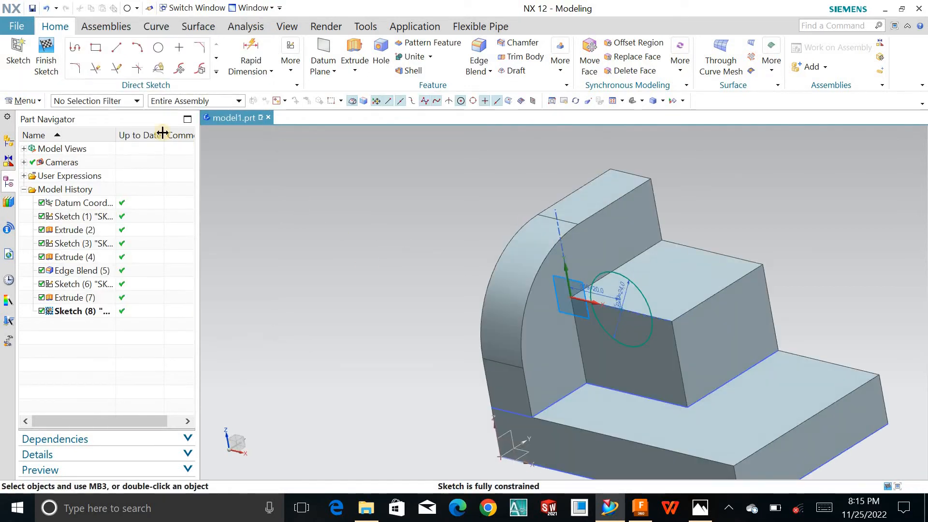
{"action": "left_click", "coordinate": [55, 68]}
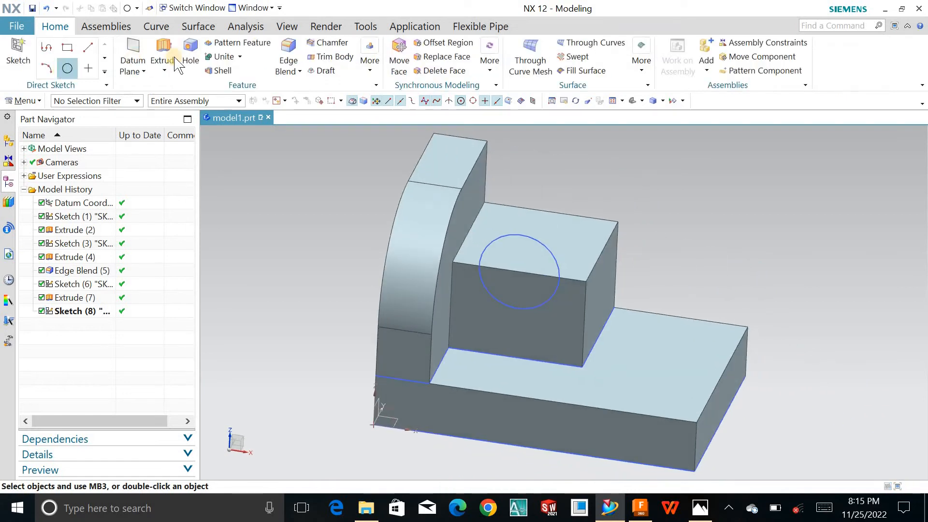
{"action": "left_click", "coordinate": [173, 48]}
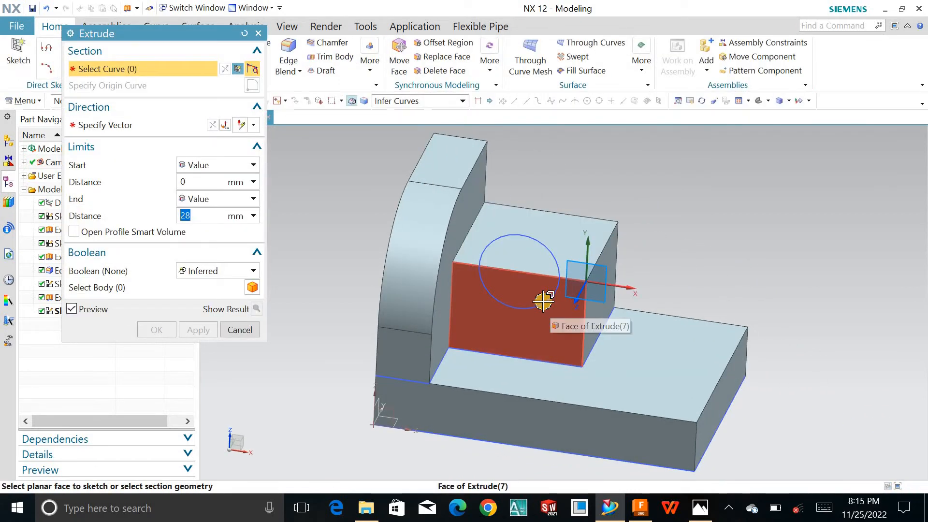
{"action": "left_click", "coordinate": [258, 32]}
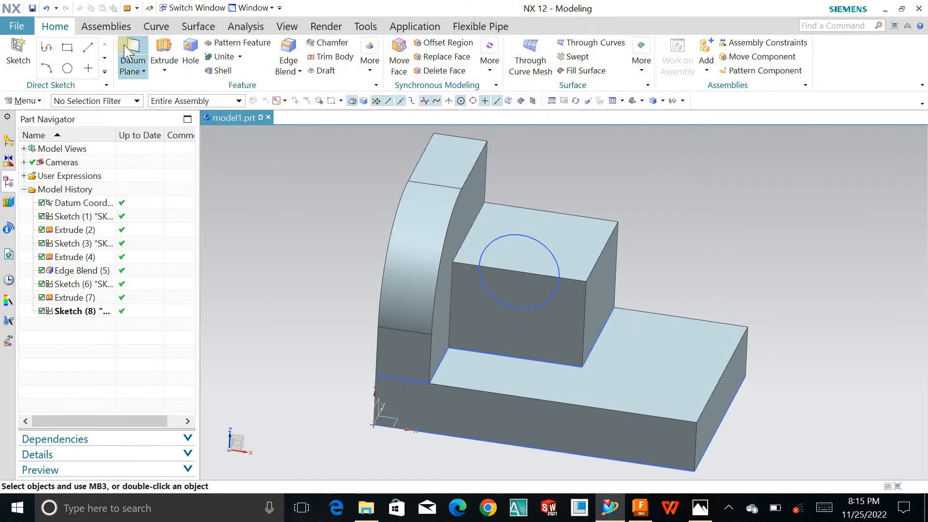
{"action": "left_click", "coordinate": [164, 53]}
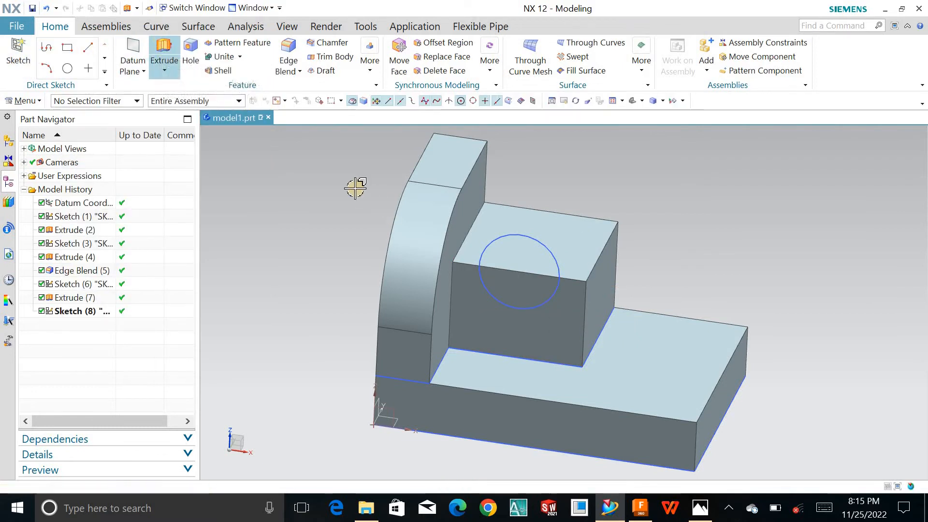
{"action": "mouse_move", "coordinate": [321, 181]}
{"action": "middle_mouse_down"}
{"action": "mouse_move", "coordinate": [313, 174]}
{"action": "mouse_move", "coordinate": [524, 242]}
{"action": "middle_mouse_up"}
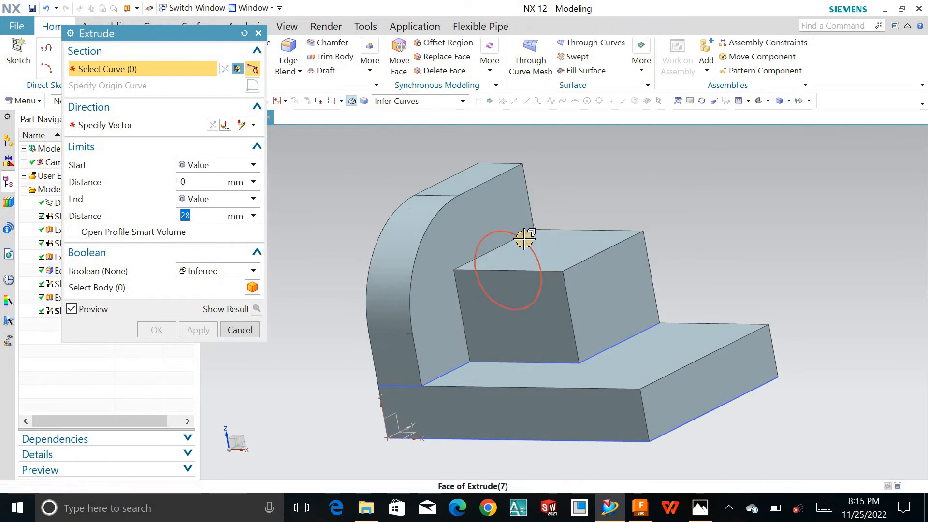
{"action": "left_click", "coordinate": [524, 239]}
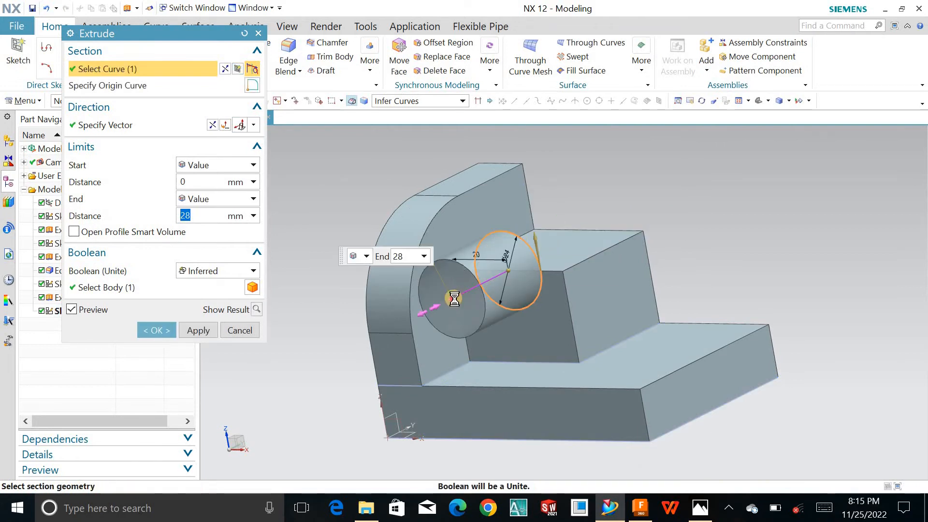
{"action": "left_click_drag", "start_coordinate": [454, 298], "coordinate": [603, 203]}
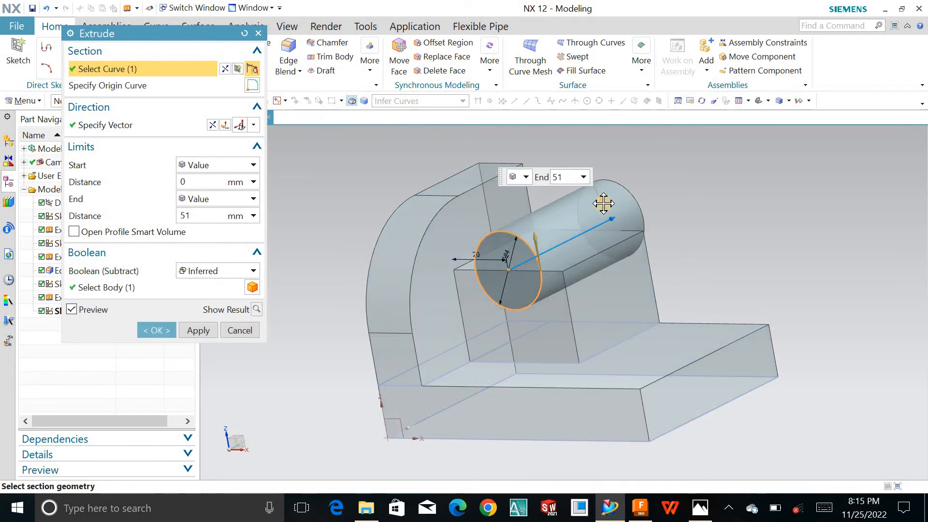
{"action": "left_click", "coordinate": [228, 271]}
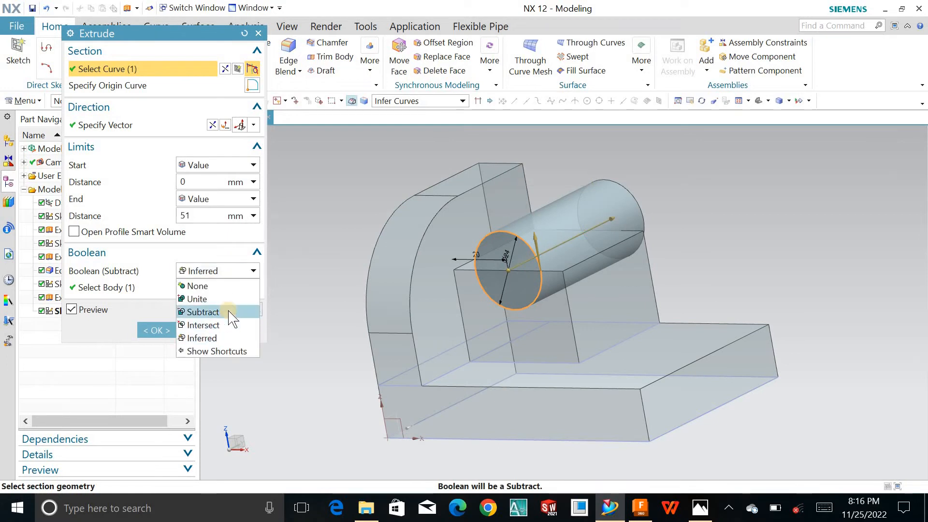
{"action": "left_click", "coordinate": [232, 315]}
{"action": "left_click", "coordinate": [156, 330]}
Hide the circle sketch on the raised block's front face
{"action": "middle_click_drag", "start_coordinate": [321, 218], "coordinate": [474, 232]}
{"action": "left_click", "coordinate": [541, 244]}
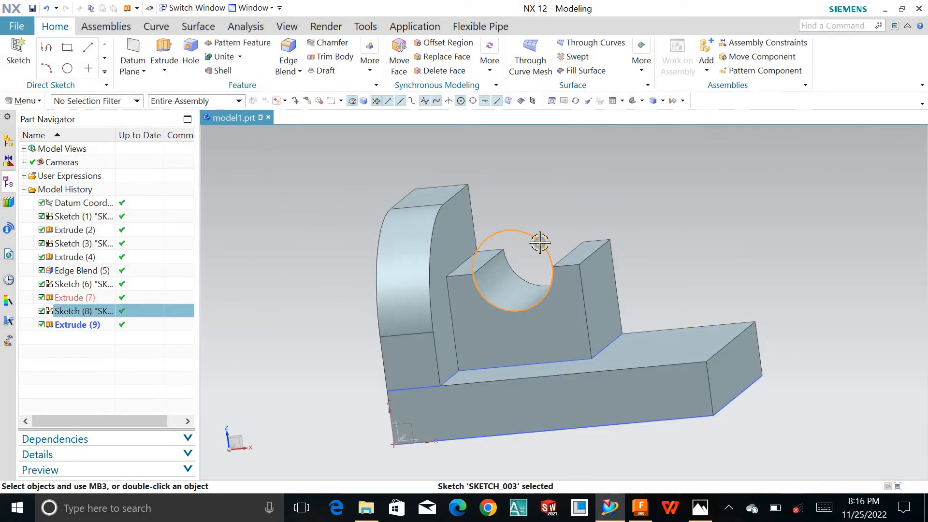
{"action": "right_click", "coordinate": [541, 244]}
{"action": "left_click", "coordinate": [565, 242]}
{"action": "left_click", "coordinate": [564, 168]}
{"action": "mouse_move", "coordinate": [506, 192]}
{"action": "middle_mouse_down"}
{"action": "mouse_move", "coordinate": [520, 214]}
{"action": "mouse_move", "coordinate": [527, 207]}
{"action": "mouse_move", "coordinate": [513, 208]}
{"action": "middle_mouse_up"}
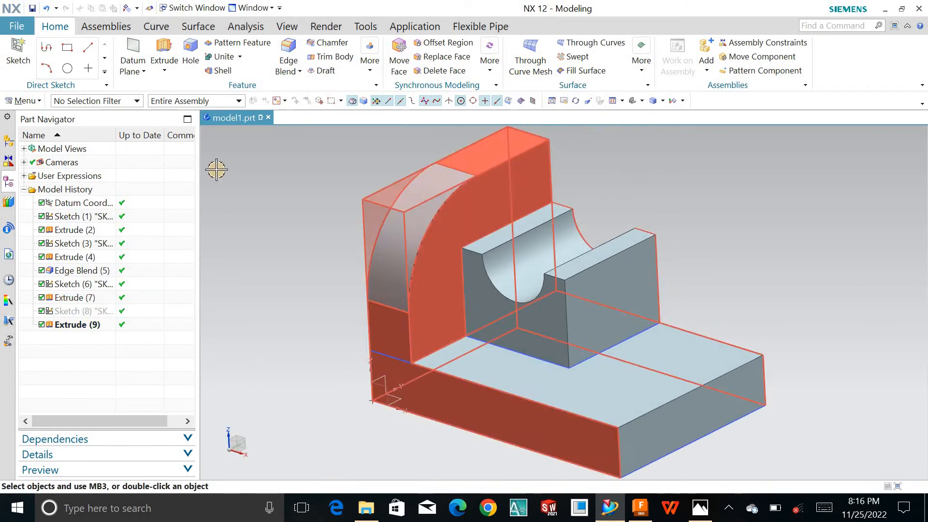
On the base's top face, sketch a rectangle about 29 mm long with one short side on the base edge farthest from the upright wall
{"action": "left_click", "coordinate": [18, 53]}
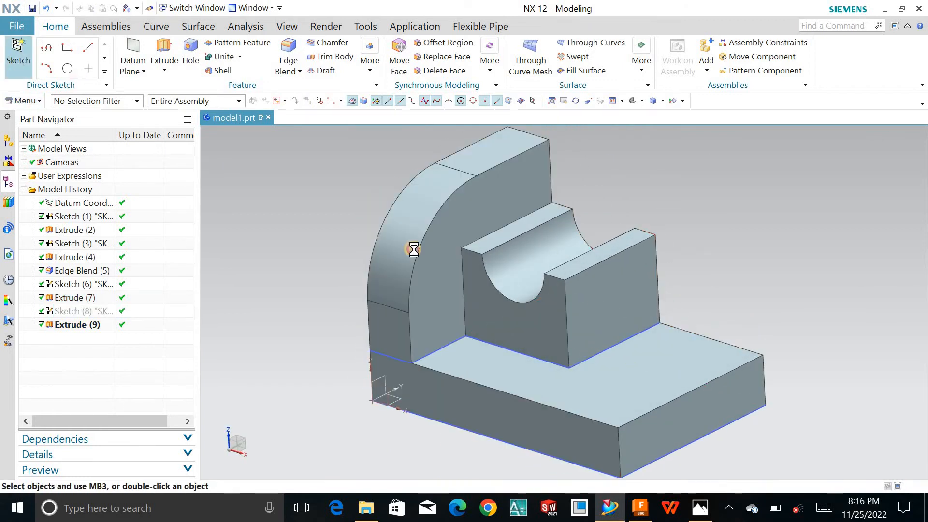
{"action": "left_click", "coordinate": [617, 375]}
{"action": "left_click", "coordinate": [198, 185]}
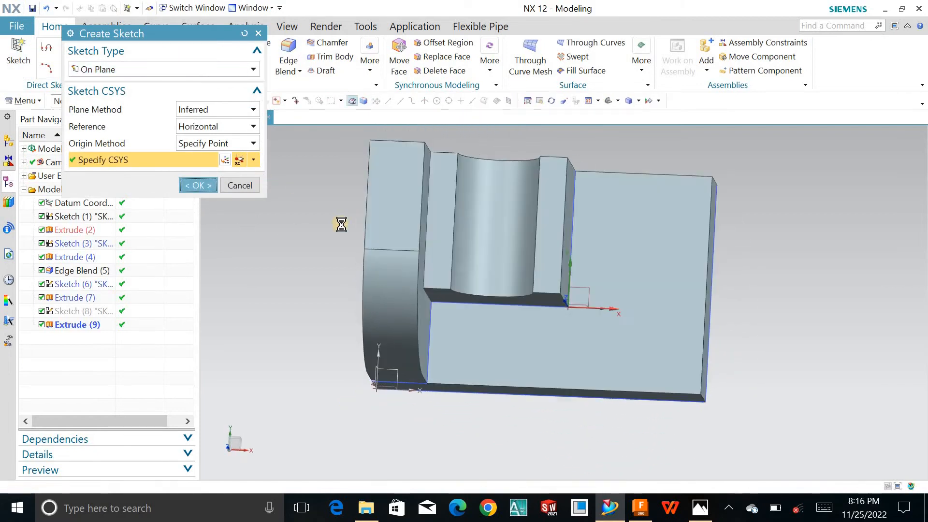
{"action": "left_click", "coordinate": [115, 48]}
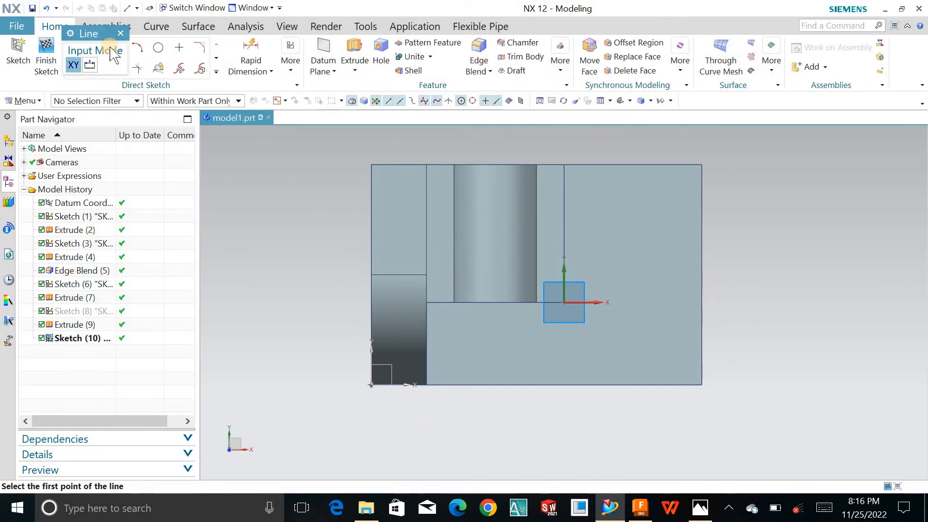
{"action": "left_click", "coordinate": [119, 34]}
{"action": "left_click", "coordinate": [95, 47]}
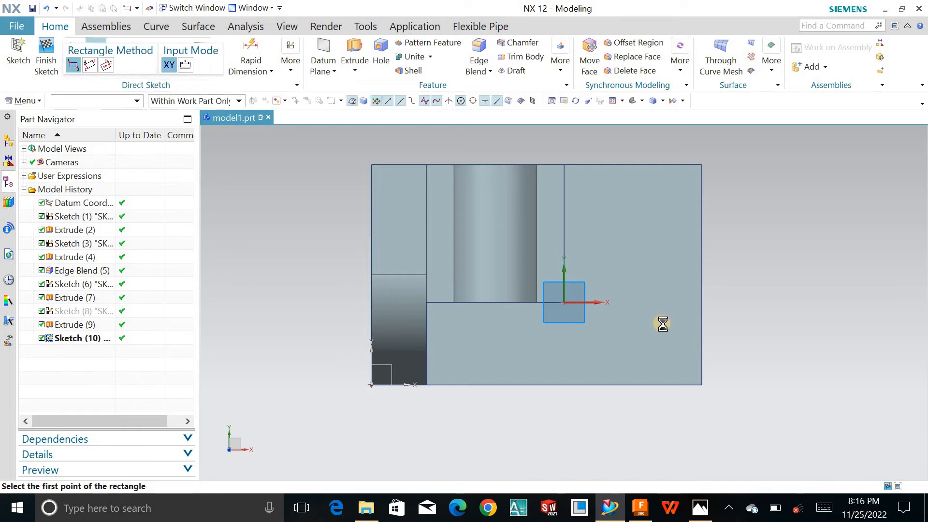
{"action": "left_click", "coordinate": [701, 337]}
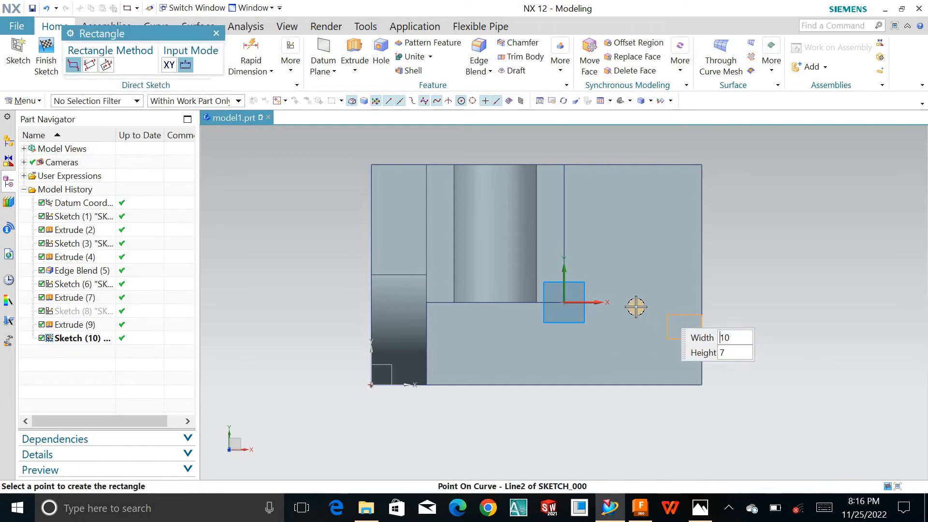
{"action": "left_click", "coordinate": [602, 273]}
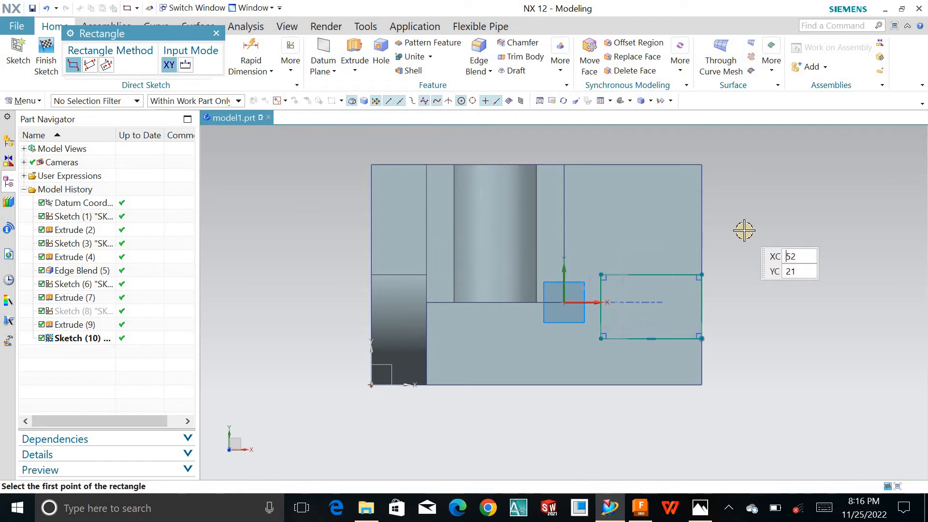
{"action": "key", "text": "Escape"}
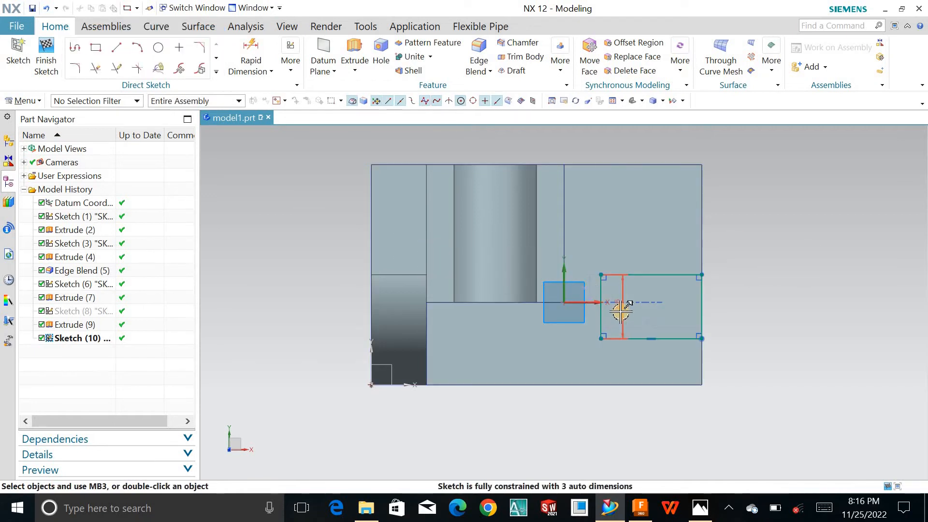
Set the rectangle's width across the base to 16 mm and its length to 28 mm, checking the reference drawing in Photos
{"action": "double_click", "coordinate": [620, 310]}
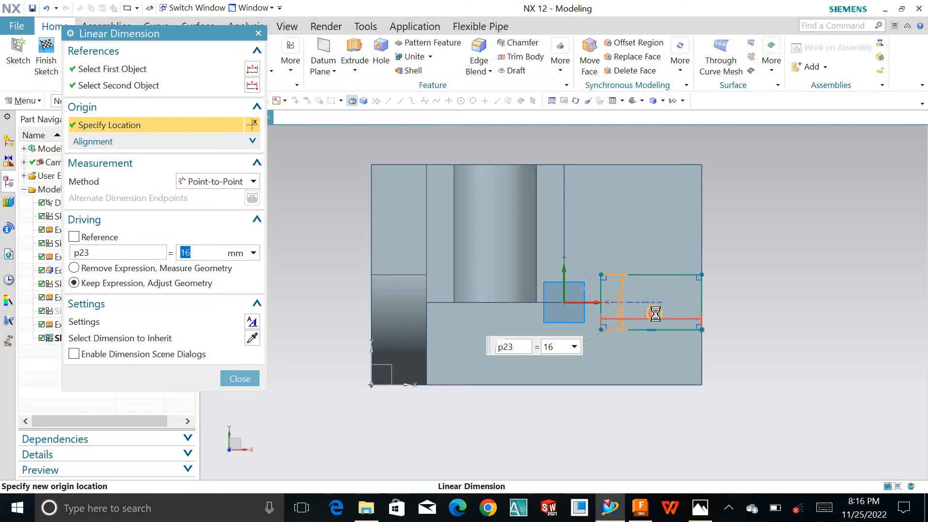
{"action": "double_click", "coordinate": [652, 318]}
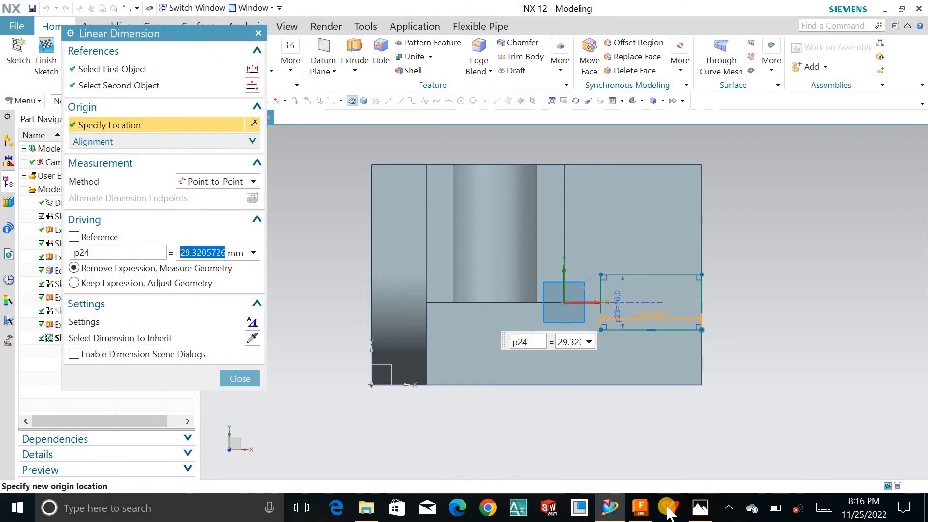
{"action": "left_click", "coordinate": [700, 508]}
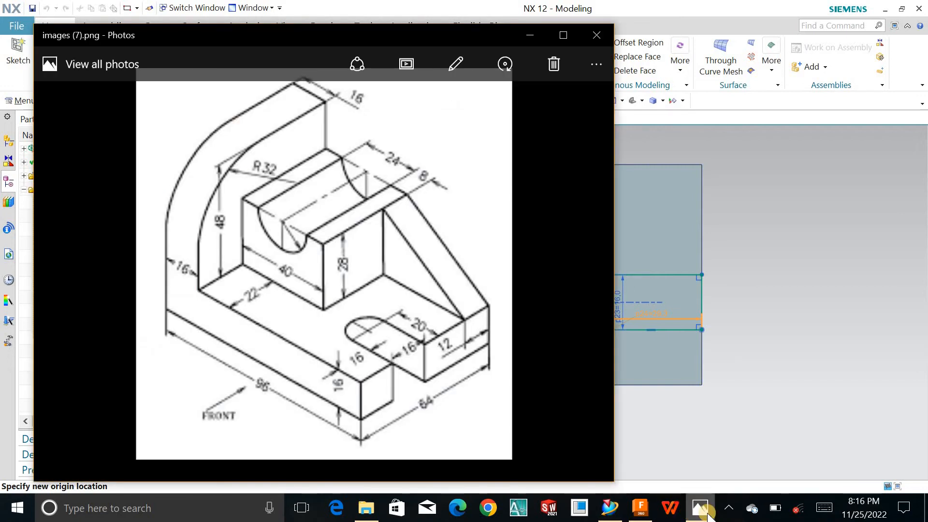
{"action": "left_click", "coordinate": [708, 515]}
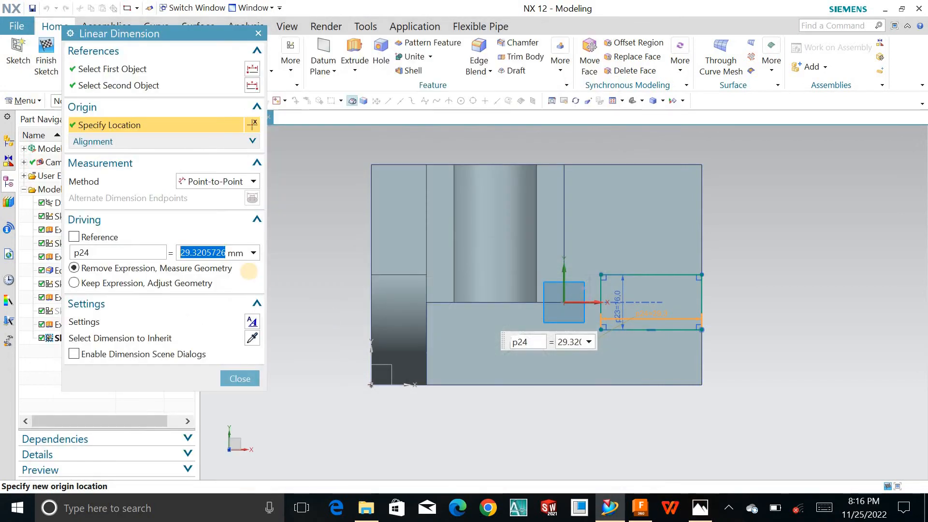
{"action": "left_click", "coordinate": [246, 282]}
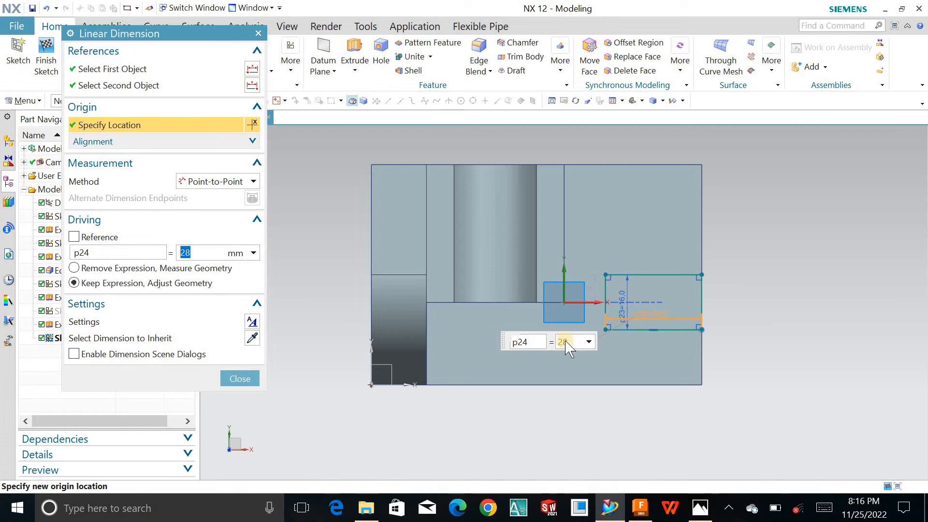
Dimension the rectangle's nearer long side at 16 mm from the base's front edge
{"action": "left_click_drag", "start_coordinate": [227, 30], "coordinate": [257, 94]}
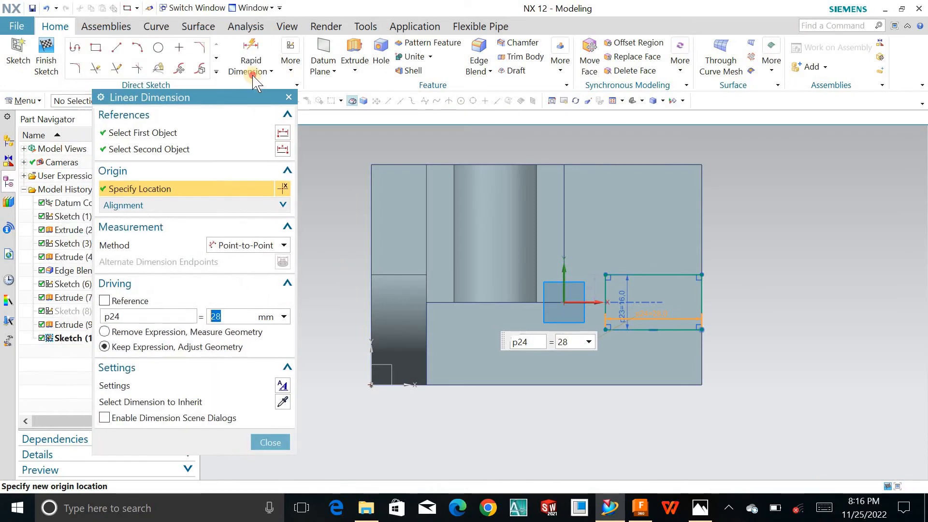
{"action": "left_click", "coordinate": [252, 57]}
{"action": "left_click", "coordinate": [632, 330]}
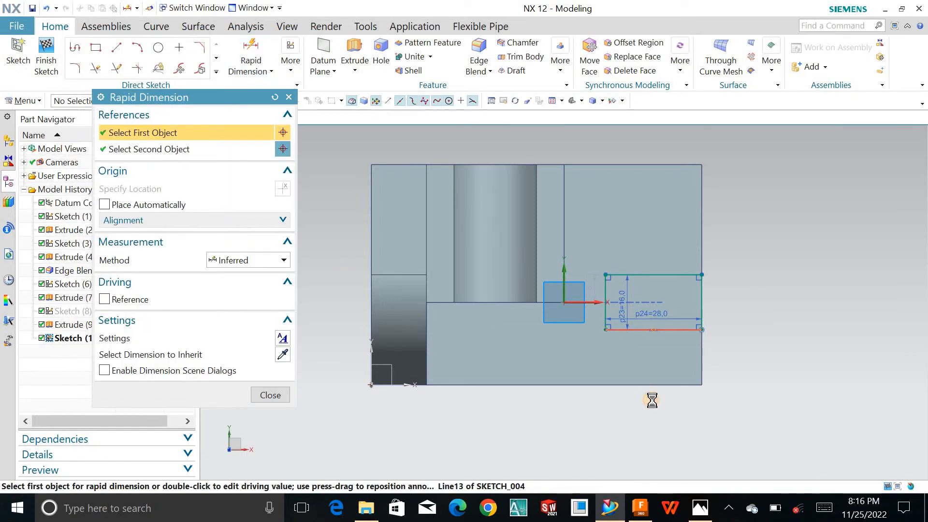
{"action": "left_click", "coordinate": [701, 384]}
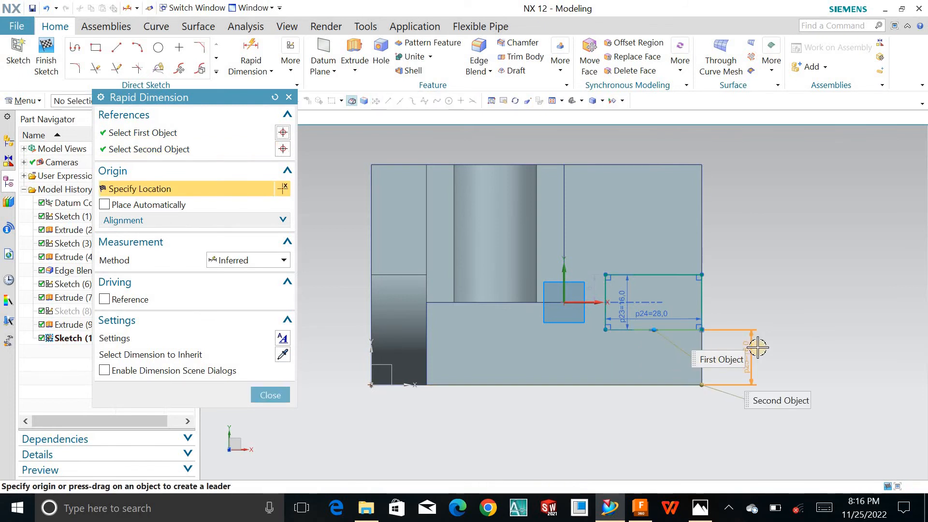
{"action": "left_click", "coordinate": [765, 361]}
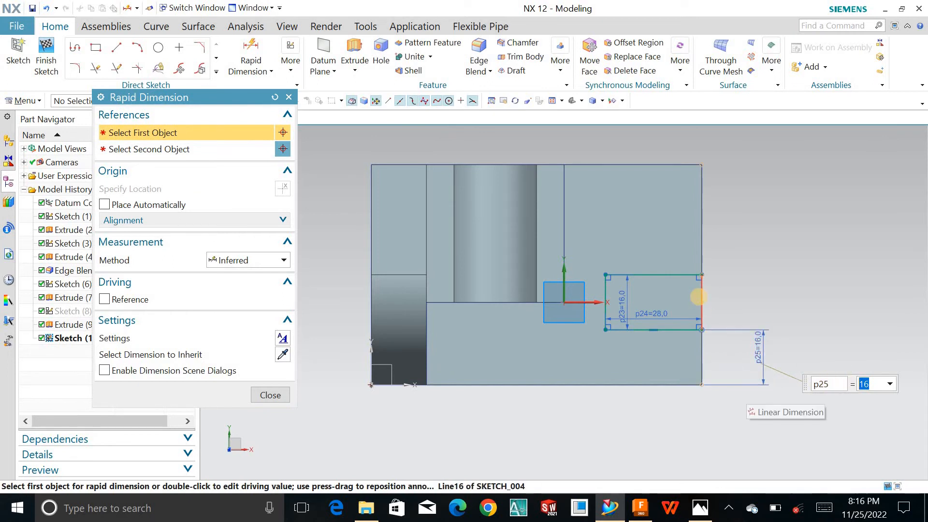
{"action": "key", "text": "Return"}
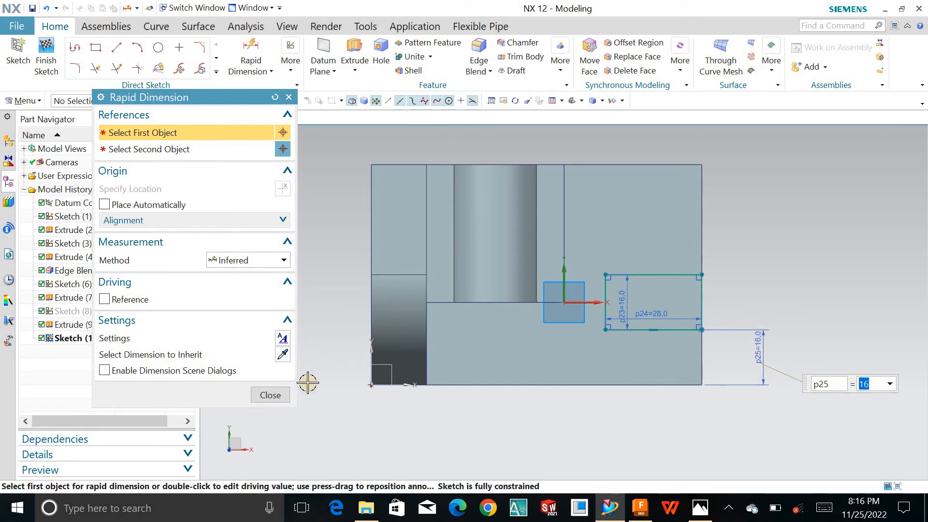
{"action": "left_click", "coordinate": [268, 395]}
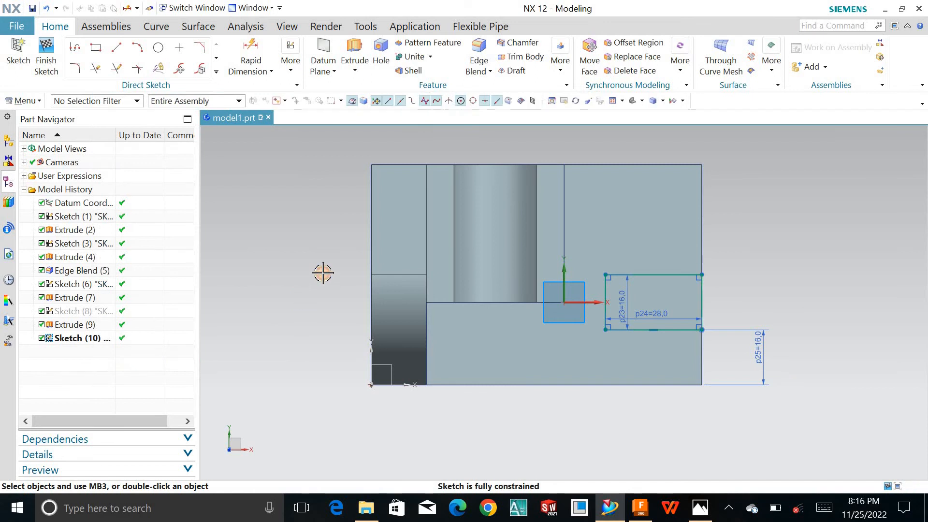
Finish the sketch and extrude the rectangle 51 mm downward through the base, subtracting it to cut the open-ended slot
{"action": "middle_click_drag", "start_coordinate": [321, 271], "coordinate": [286, 179]}
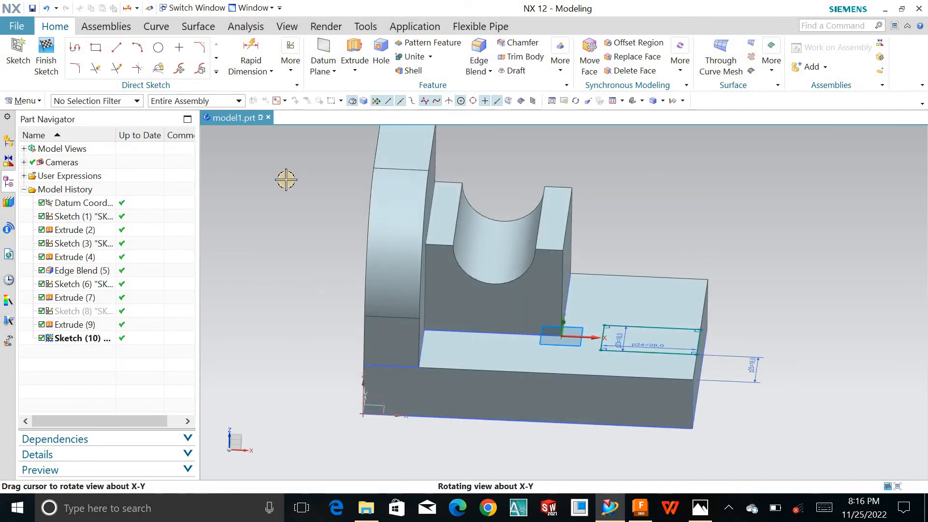
{"action": "left_click", "coordinate": [38, 63]}
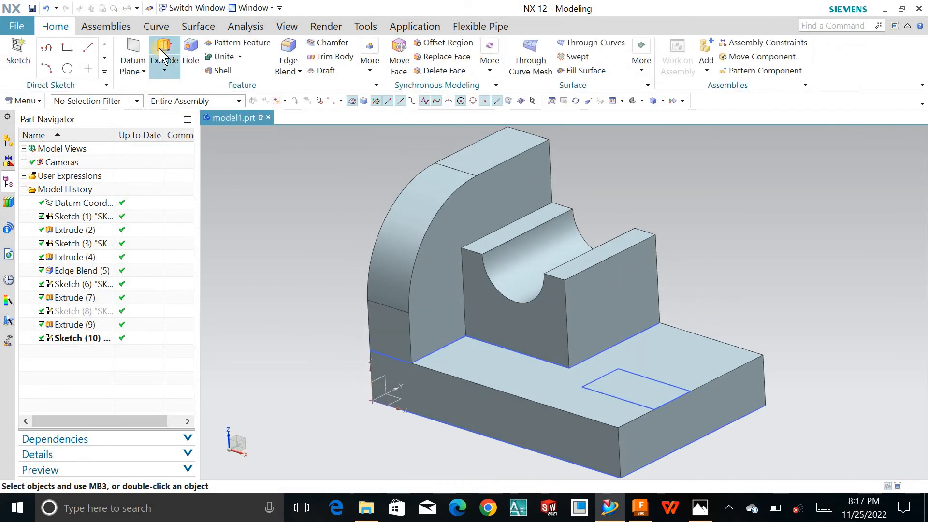
{"action": "left_click", "coordinate": [163, 54]}
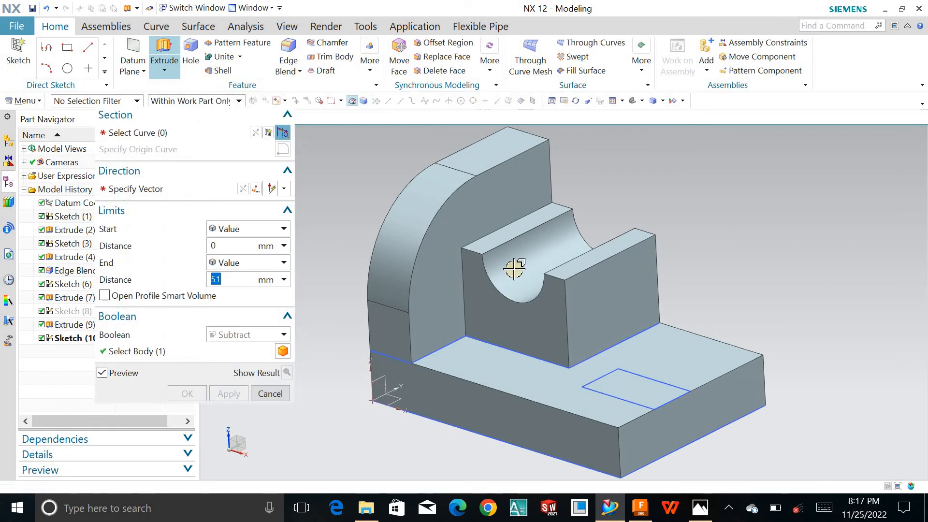
{"action": "left_click", "coordinate": [669, 385]}
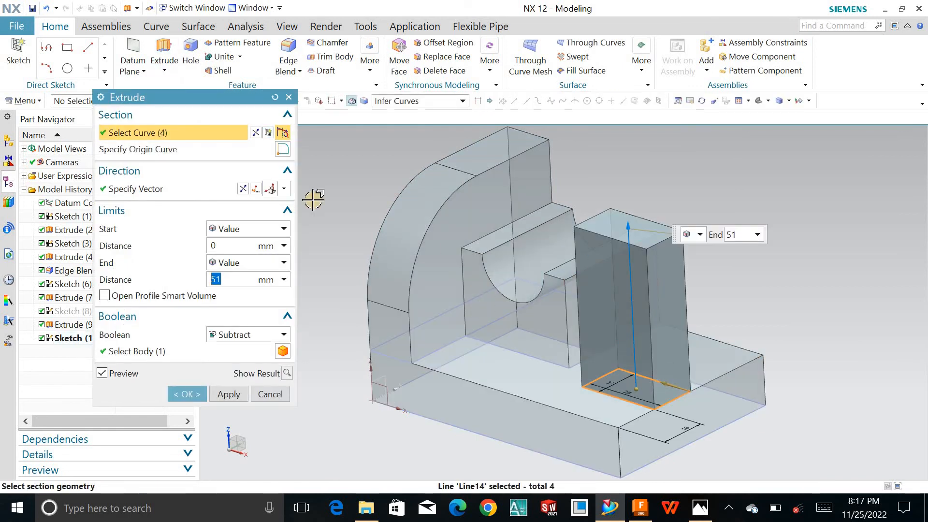
{"action": "left_click", "coordinate": [245, 190]}
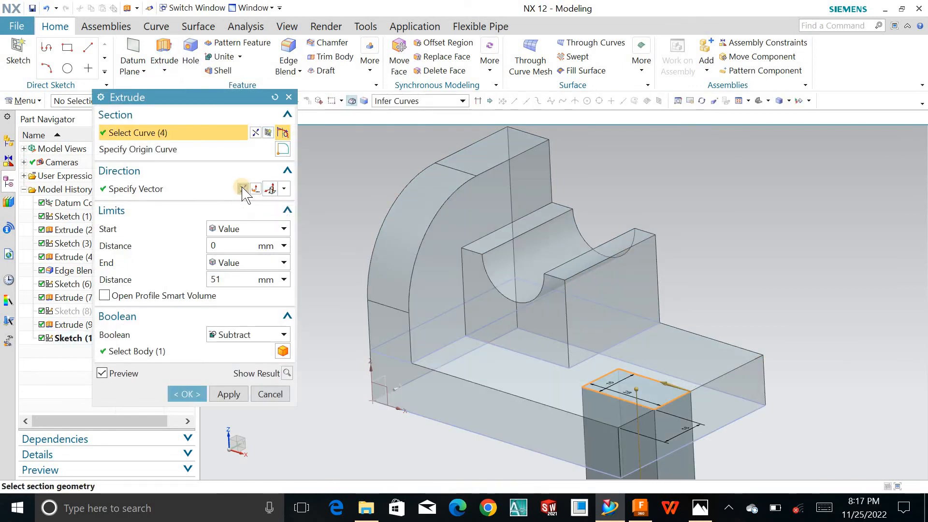
{"action": "left_click", "coordinate": [257, 334]}
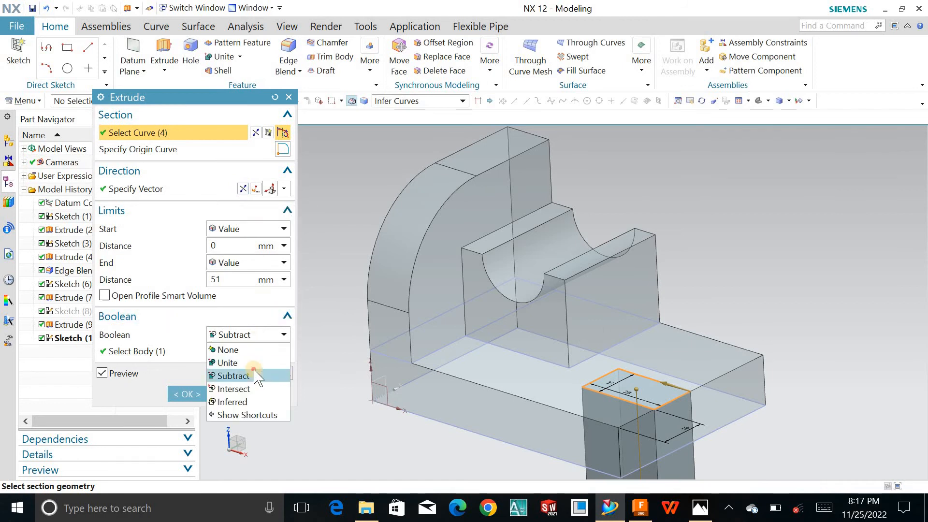
{"action": "left_click", "coordinate": [255, 376]}
{"action": "left_click", "coordinate": [187, 394]}
{"action": "middle_click_drag", "start_coordinate": [298, 224], "coordinate": [315, 202]}
{"action": "key", "text": "ctrl+f"}
{"action": "scroll", "coordinate": [314, 201], "scroll_direction": "down", "scroll_amount": 2}
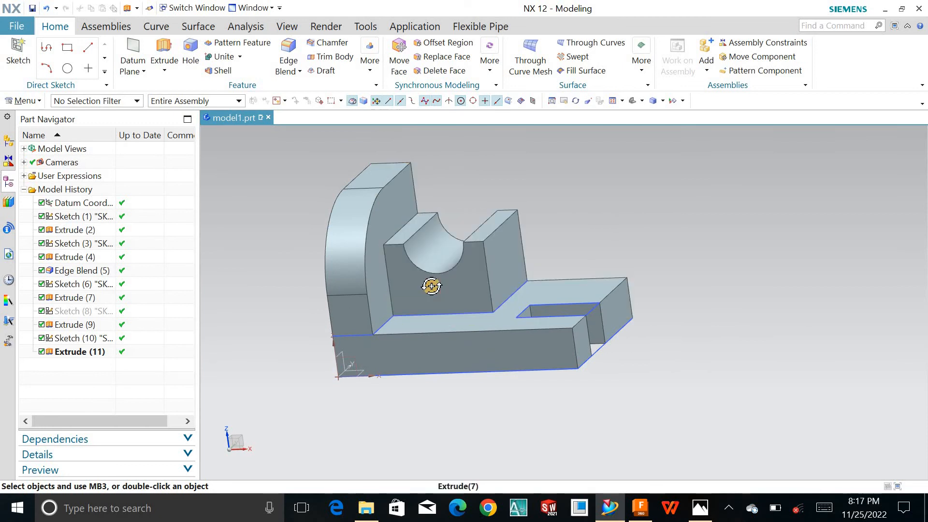
Hide the sketch outlining the raised block's footprint and the slot's rectangle sketch on the base
{"action": "middle_click_drag", "start_coordinate": [431, 286], "coordinate": [456, 305]}
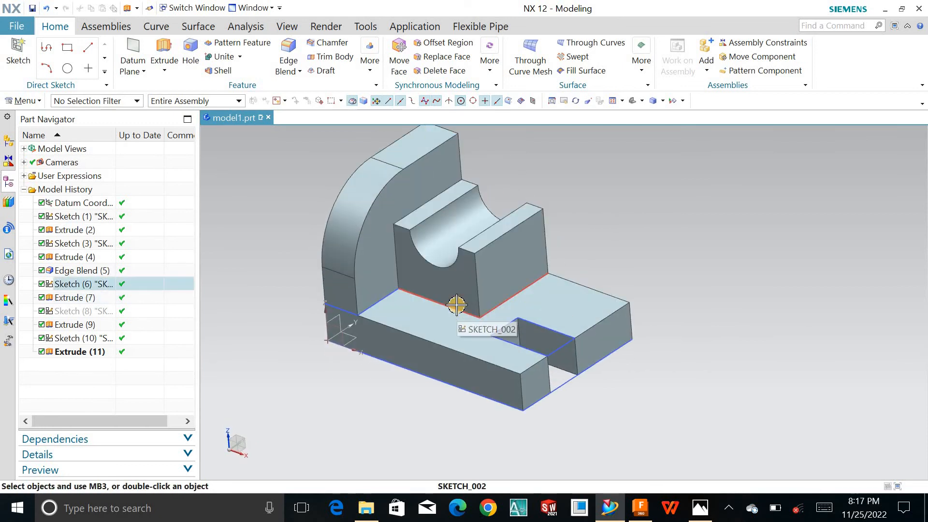
{"action": "left_click", "coordinate": [458, 306]}
{"action": "right_click", "coordinate": [458, 306]}
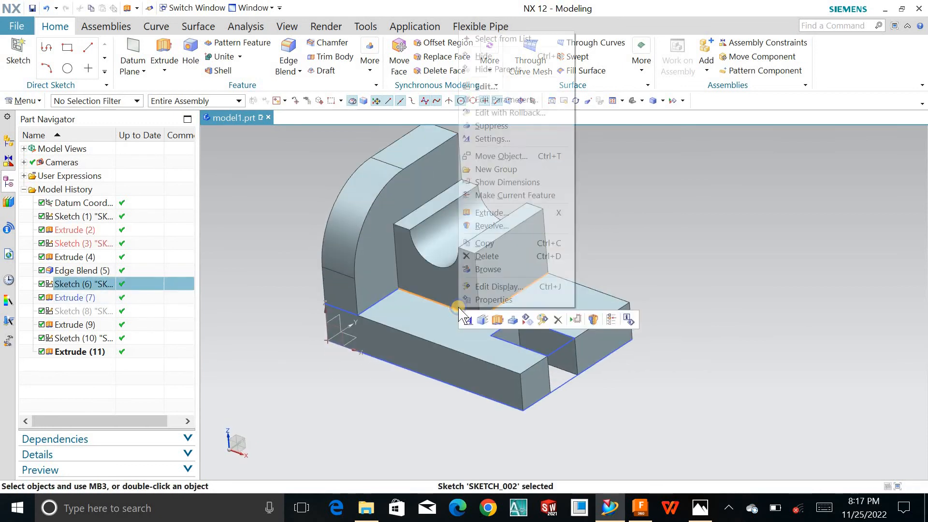
{"action": "left_click", "coordinate": [509, 57]}
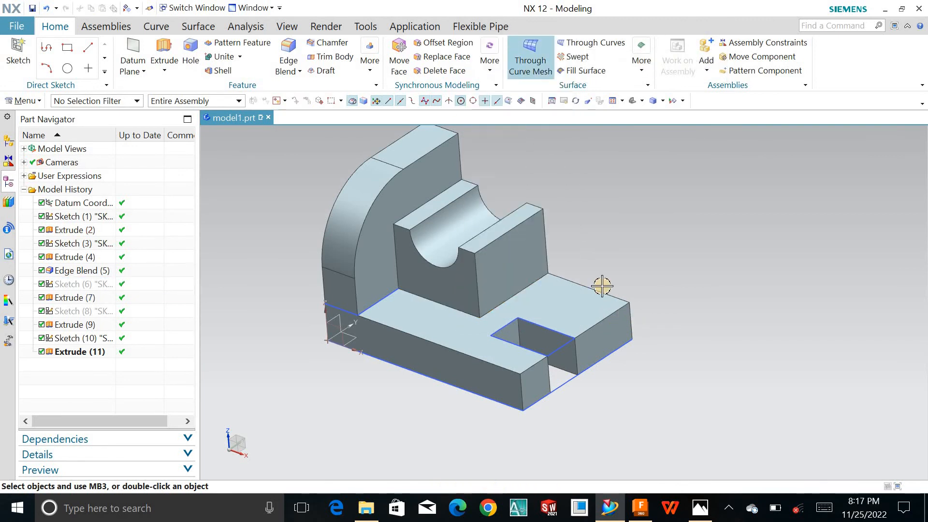
{"action": "left_click", "coordinate": [554, 352]}
{"action": "right_click", "coordinate": [554, 351]}
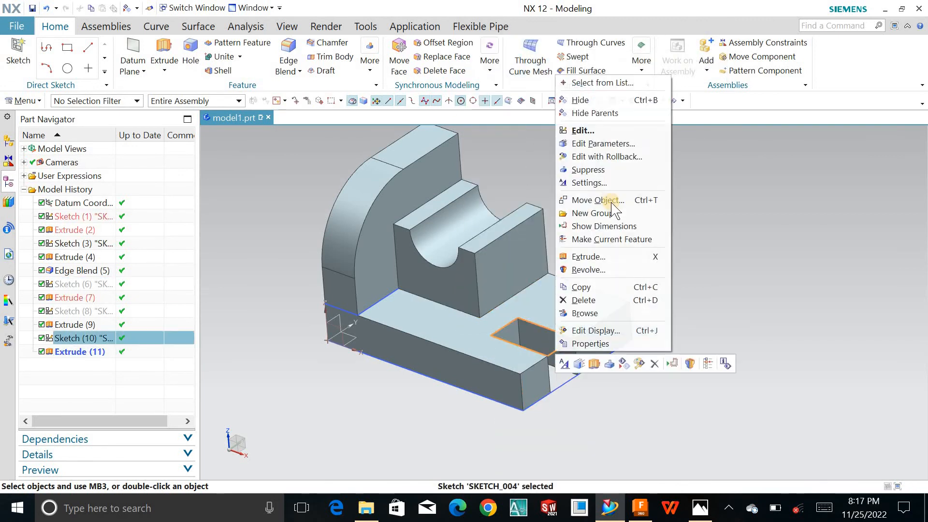
{"action": "left_click", "coordinate": [605, 101]}
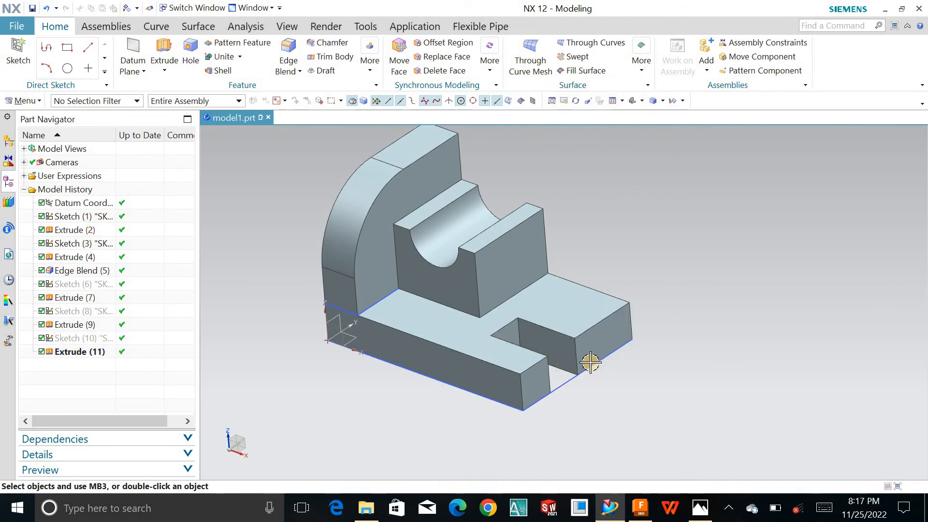
Hide the base's outline sketch and the sketch at the foot of the upright wall
{"action": "left_click", "coordinate": [568, 380]}
{"action": "right_click", "coordinate": [570, 381]}
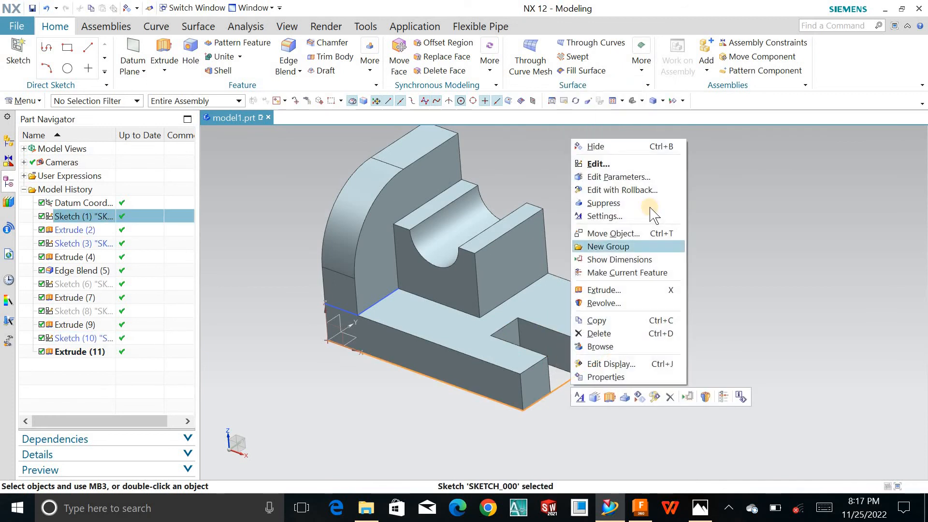
{"action": "left_click", "coordinate": [635, 151]}
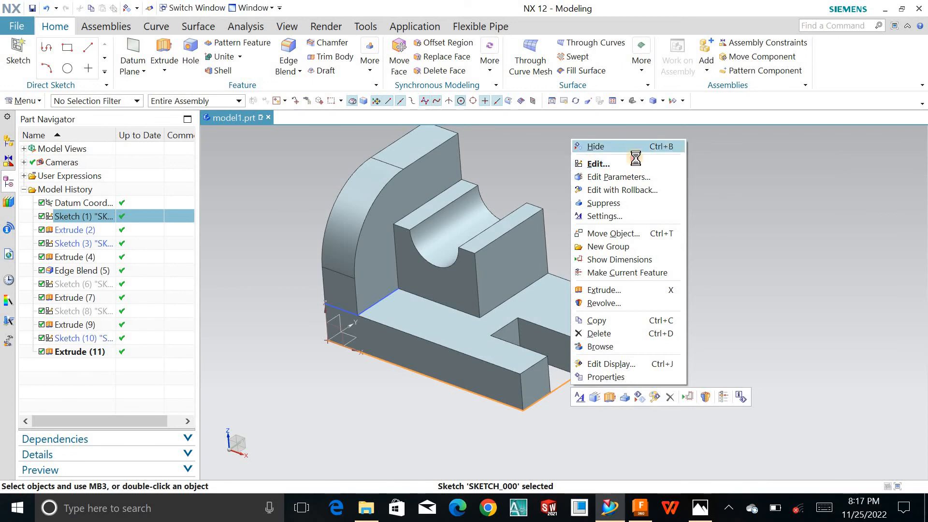
{"action": "left_click", "coordinate": [650, 191]}
{"action": "middle_click_drag", "start_coordinate": [663, 173], "coordinate": [663, 184]}
{"action": "key", "text": "F8"}
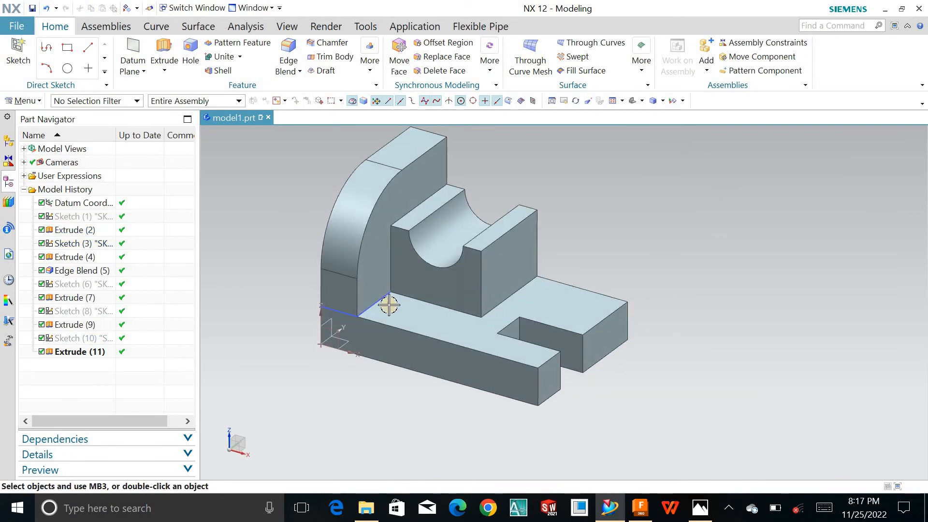
{"action": "left_click", "coordinate": [370, 309]}
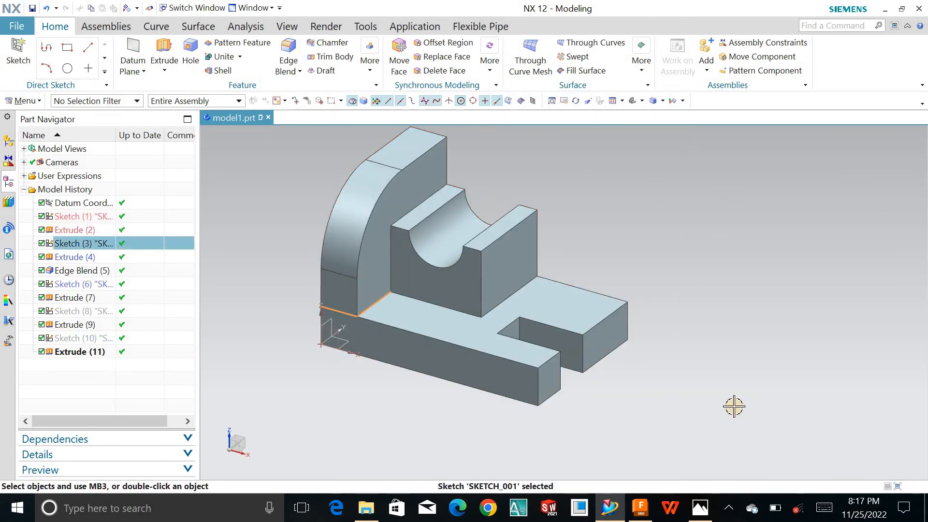
{"action": "left_click", "coordinate": [653, 259]}
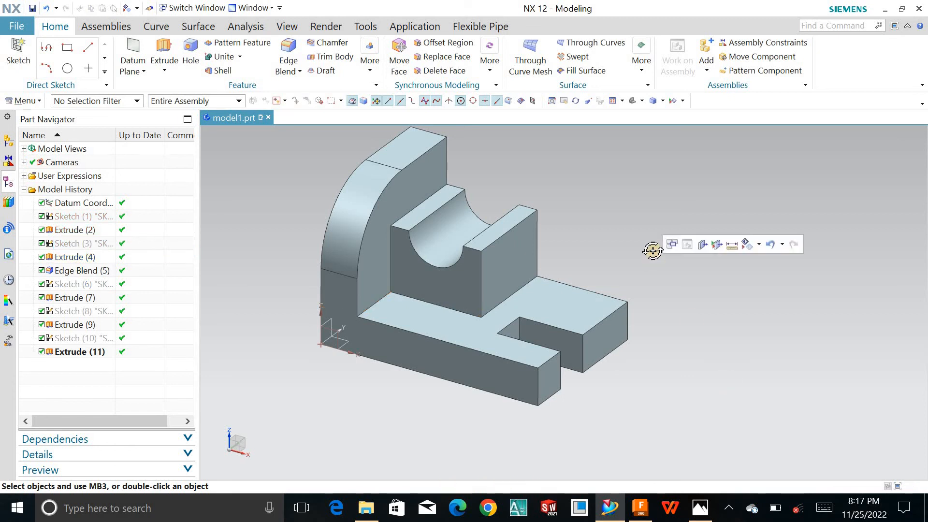
Edge-blend both inner vertical corners of the base slot with an 8 mm radius to round its closed end
{"action": "mouse_move", "coordinate": [652, 246]}
{"action": "middle_mouse_down"}
{"action": "mouse_move", "coordinate": [601, 222]}
{"action": "mouse_move", "coordinate": [641, 222]}
{"action": "middle_mouse_up"}
{"action": "scroll", "coordinate": [640, 221], "scroll_direction": "up", "scroll_amount": 2}
{"action": "middle_click_drag", "start_coordinate": [643, 189], "coordinate": [630, 213]}
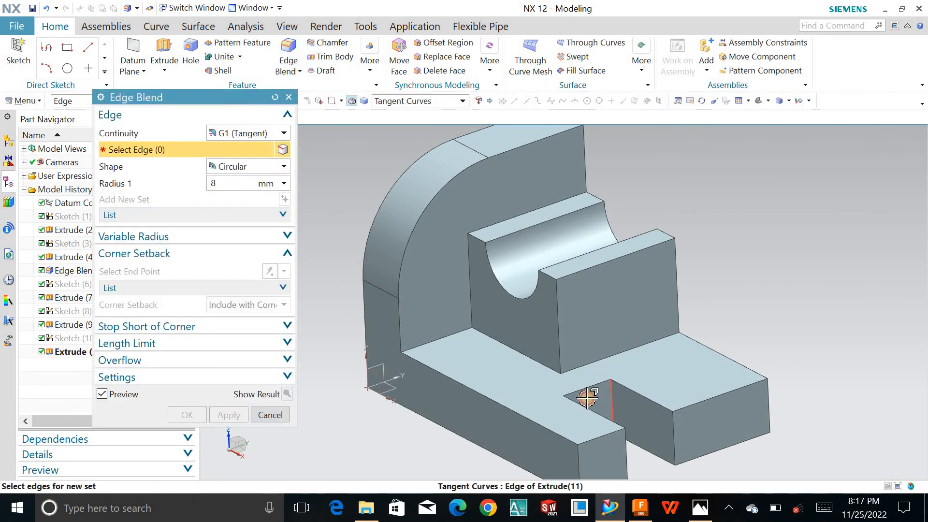
{"action": "left_click", "coordinate": [611, 397]}
{"action": "middle_click_drag", "start_coordinate": [534, 393], "coordinate": [531, 417]}
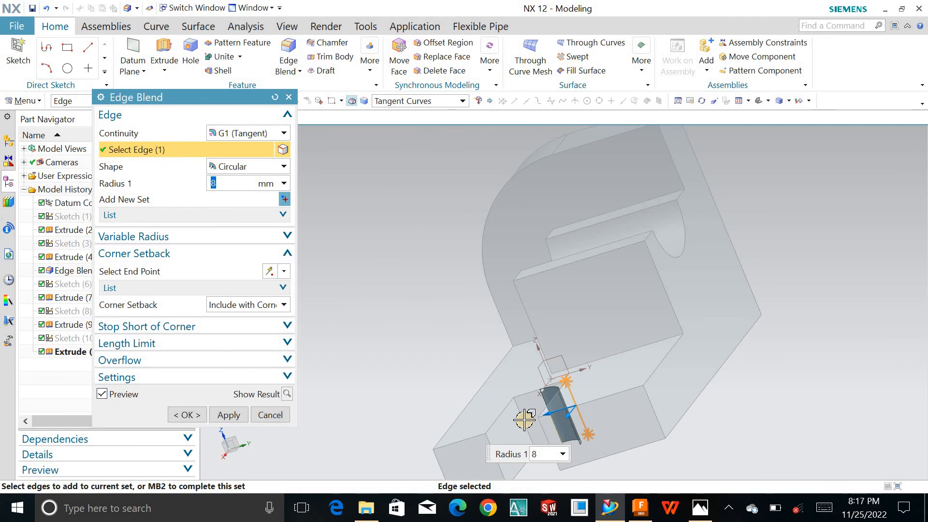
{"action": "left_click", "coordinate": [524, 419]}
{"action": "left_click", "coordinate": [186, 415]}
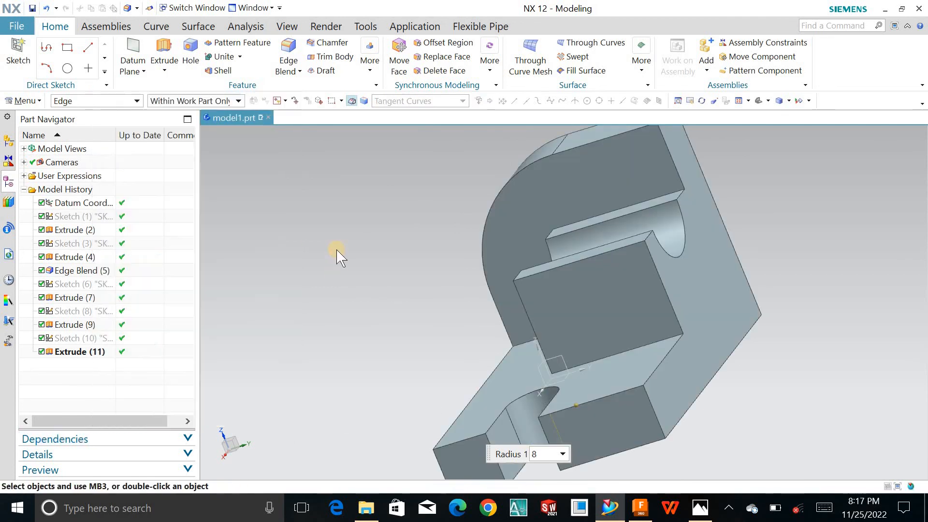
{"action": "middle_click_drag", "start_coordinate": [379, 255], "coordinate": [301, 197]}
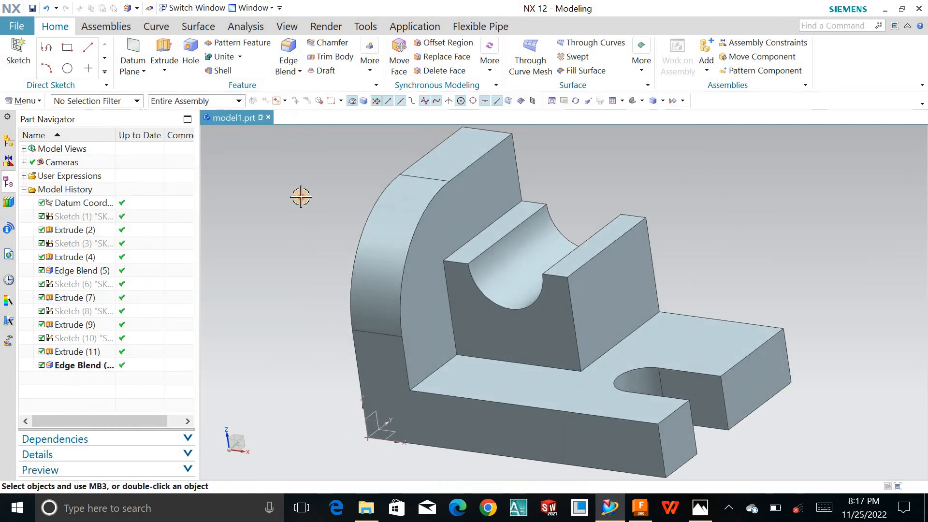
{"action": "scroll", "coordinate": [341, 227], "scroll_direction": "down", "scroll_amount": 2}
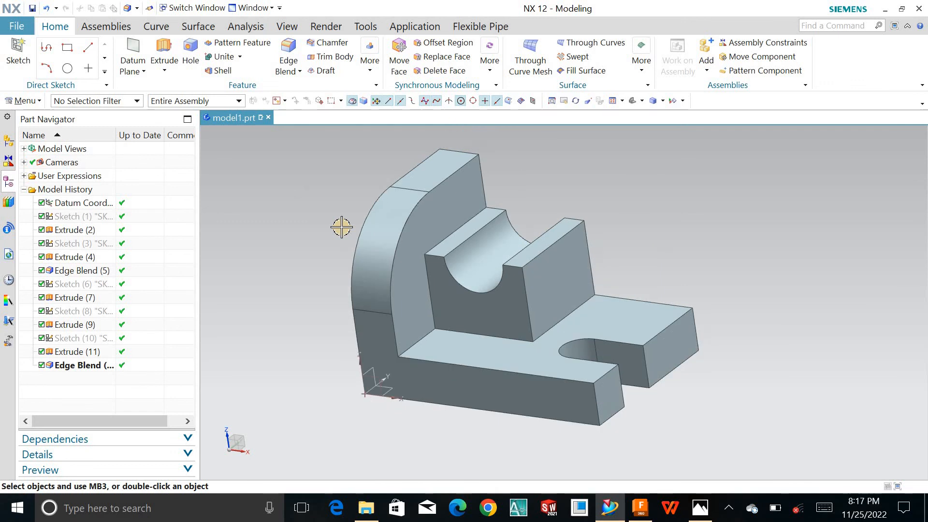
Inspect the finished bracket with True Shading turned on, and return to the normal shaded display
{"action": "left_click", "coordinate": [285, 27]}
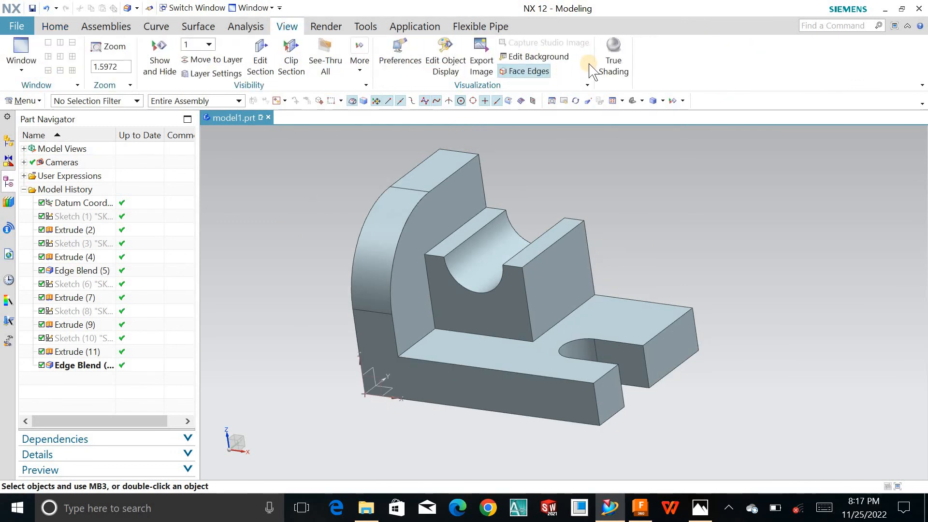
{"action": "left_click", "coordinate": [613, 57]}
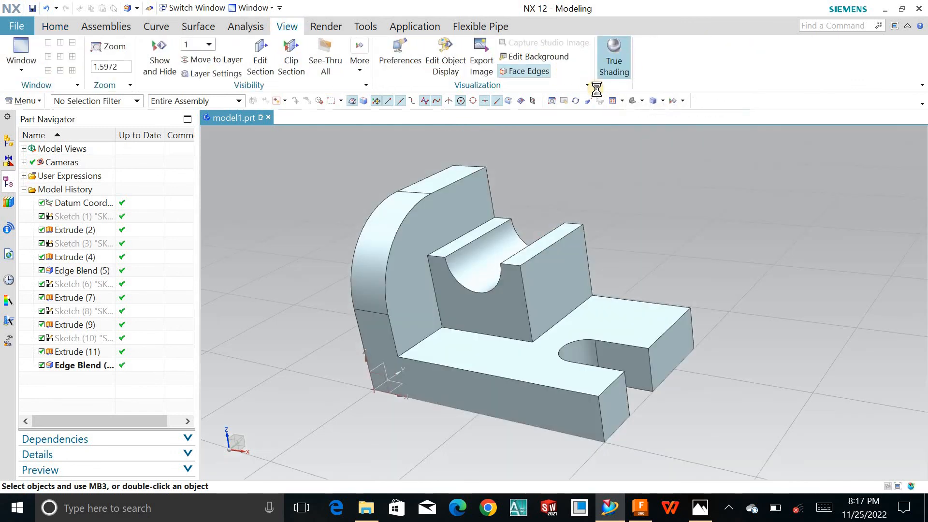
{"action": "mouse_move", "coordinate": [664, 238]}
{"action": "middle_mouse_down"}
{"action": "mouse_move", "coordinate": [675, 205]}
{"action": "mouse_move", "coordinate": [627, 156]}
{"action": "middle_mouse_up"}
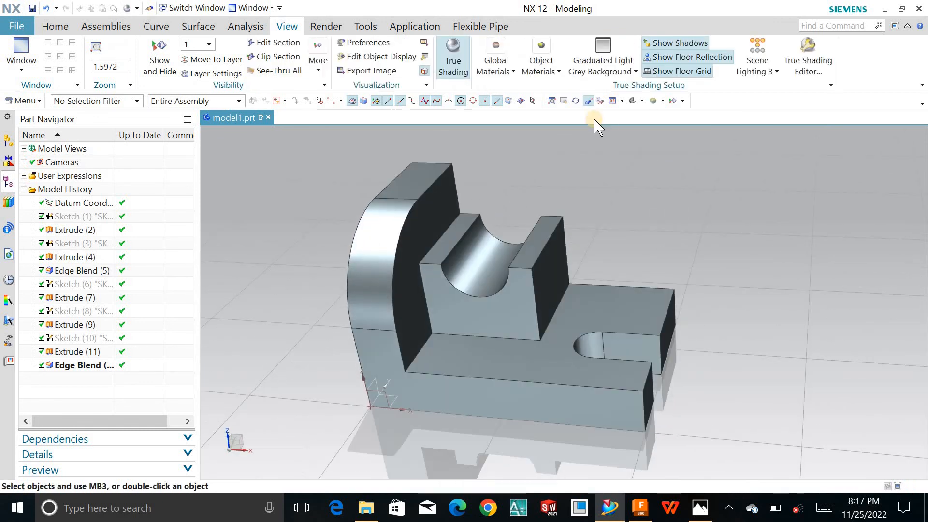
{"action": "left_click", "coordinate": [445, 53]}
{"action": "mouse_move", "coordinate": [642, 235]}
{"action": "middle_mouse_down"}
{"action": "mouse_move", "coordinate": [636, 195]}
{"action": "mouse_move", "coordinate": [636, 227]}
{"action": "middle_mouse_up"}
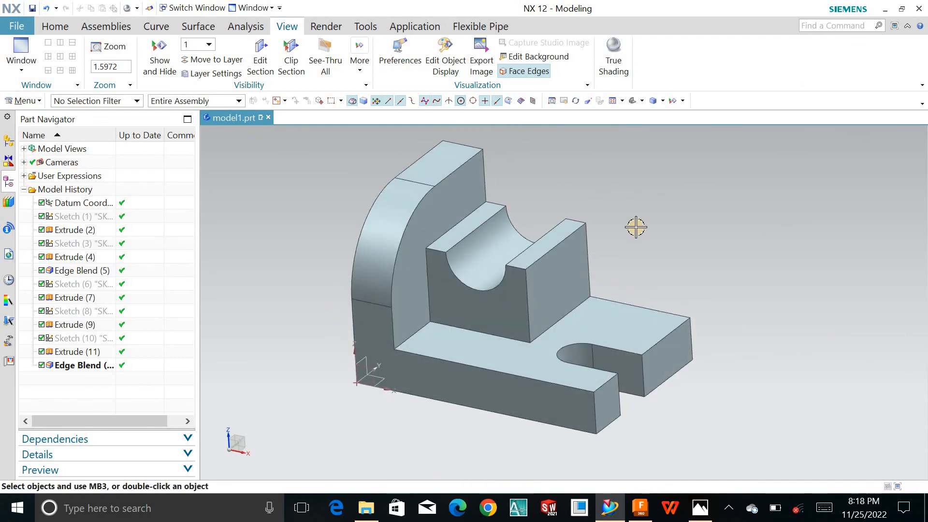